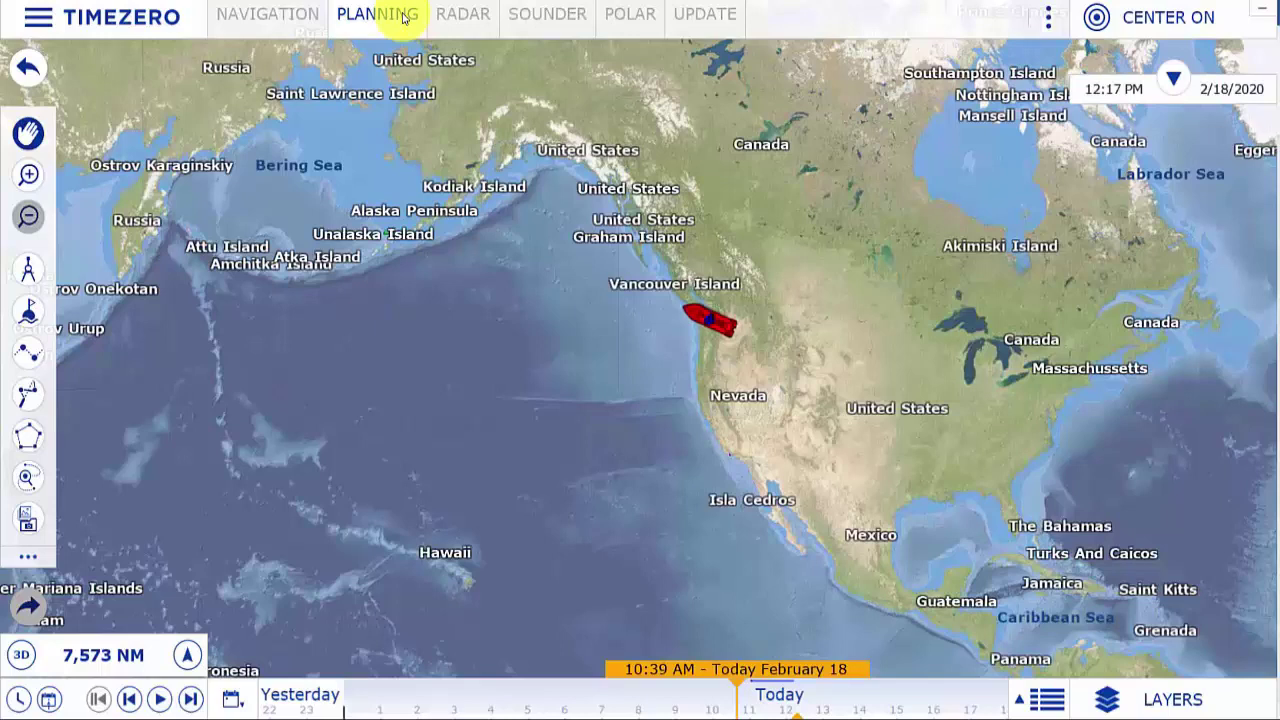
Step: Open the Offline Weather Download panel, showing a Hawaii-to-West-Coast area estimated at 37.2 MB
{"action": "left_click", "coordinate": [712, 25]}
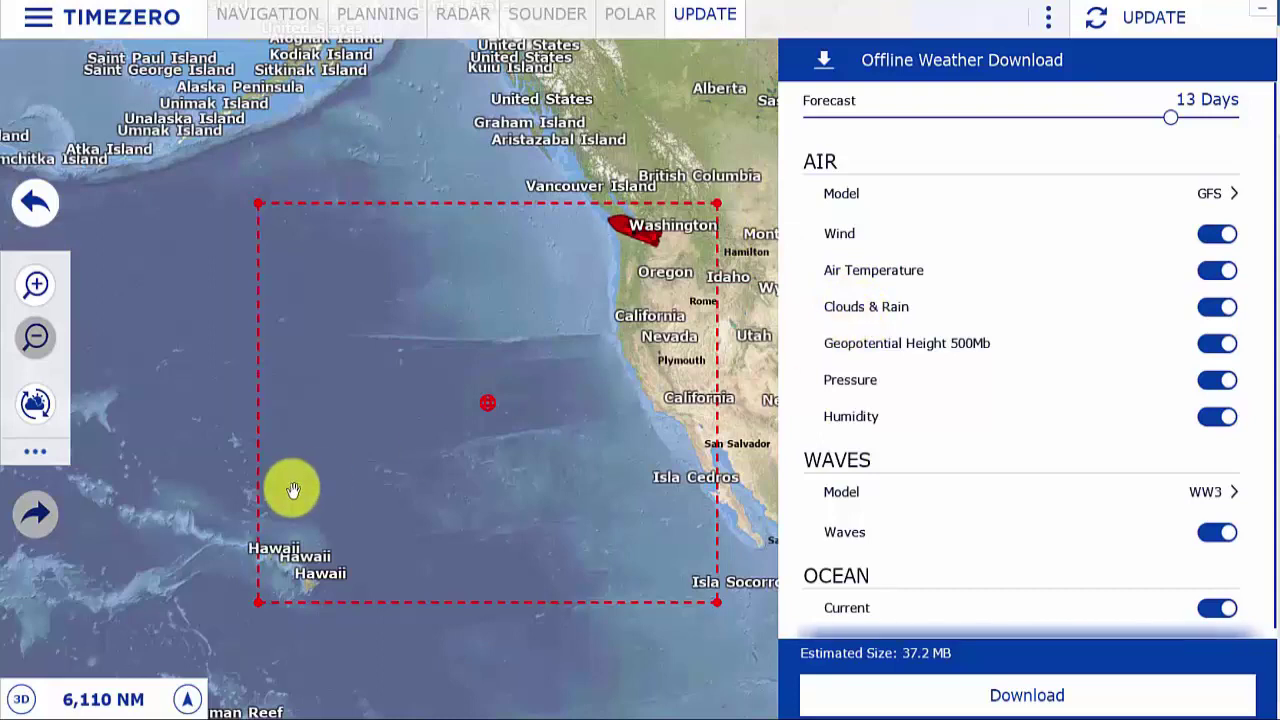
Step: Redraw the download area from the West Coast to Hawaii and set the forecast to 14 days
{"action": "left_click", "coordinate": [33, 406]}
{"action": "left_click_drag", "start_coordinate": [259, 200], "coordinate": [716, 596]}
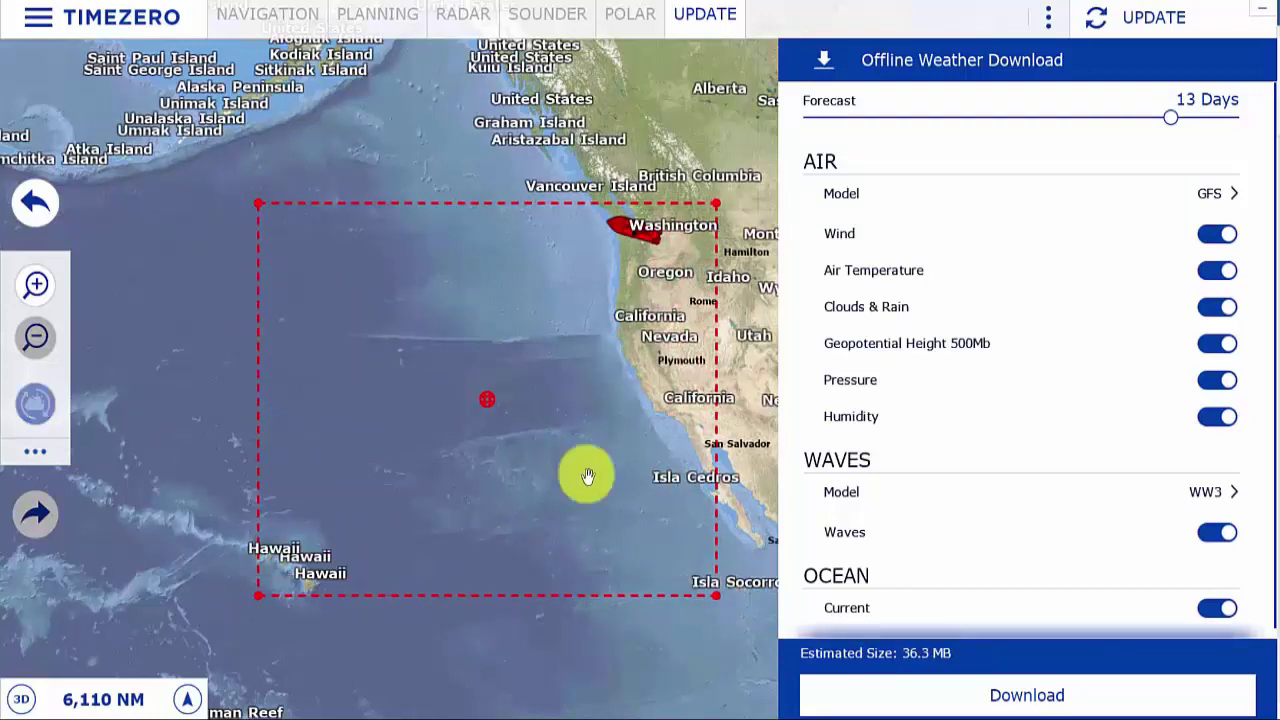
{"action": "mouse_move", "coordinate": [486, 401]}
{"action": "left_mouse_down"}
{"action": "mouse_move", "coordinate": [490, 390]}
{"action": "mouse_move", "coordinate": [475, 399]}
{"action": "left_mouse_up"}
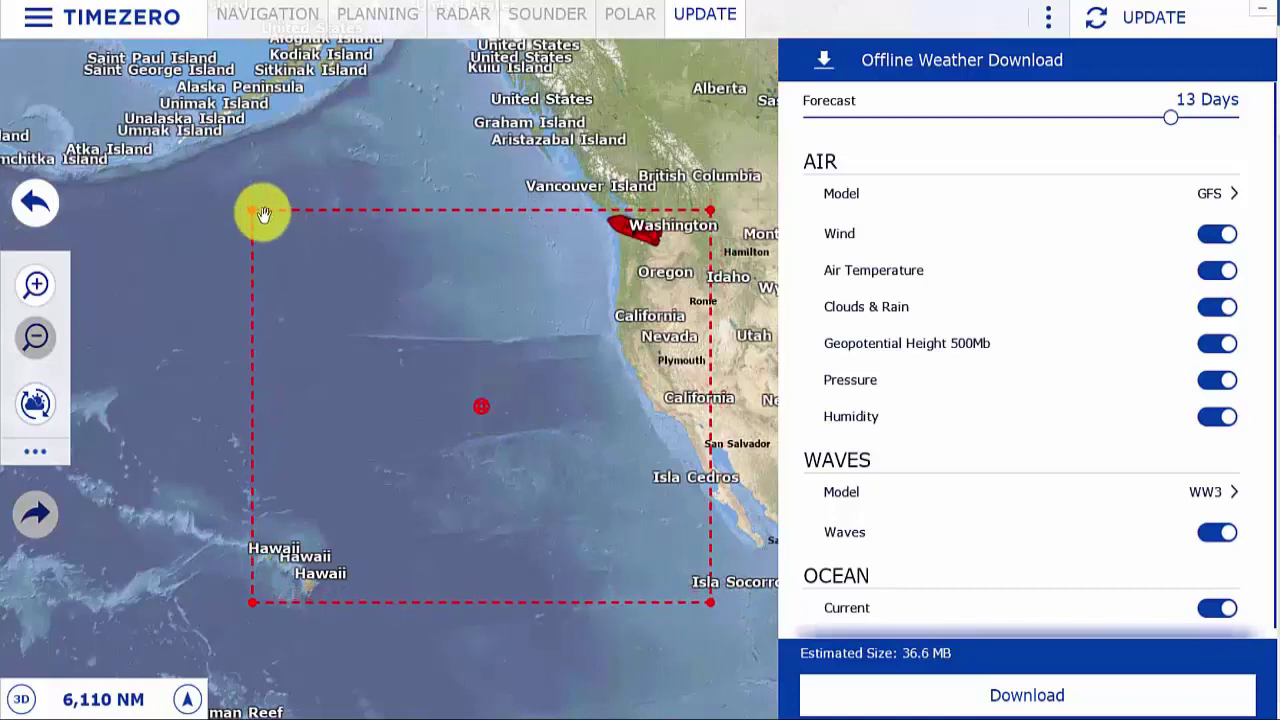
{"action": "mouse_move", "coordinate": [251, 209]}
{"action": "left_mouse_down"}
{"action": "mouse_move", "coordinate": [270, 211]}
{"action": "mouse_move", "coordinate": [236, 222]}
{"action": "mouse_move", "coordinate": [225, 249]}
{"action": "mouse_move", "coordinate": [253, 212]}
{"action": "left_mouse_up"}
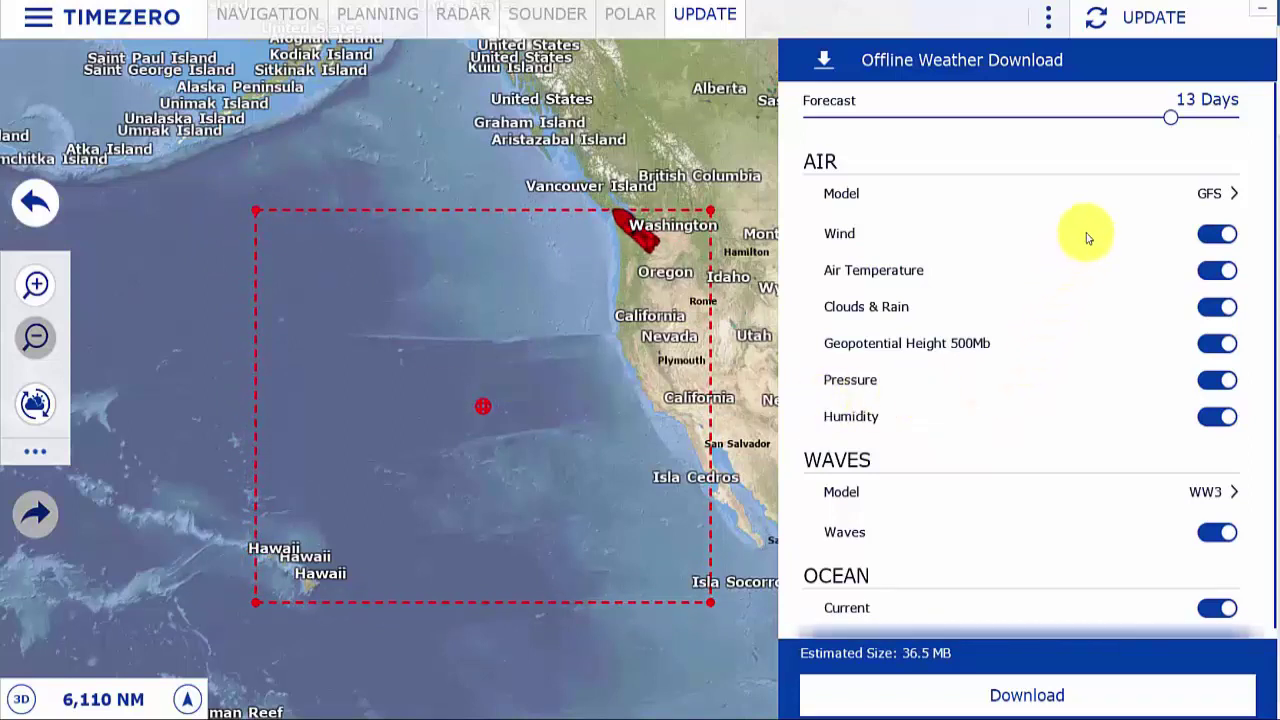
{"action": "left_click_drag", "start_coordinate": [1170, 118], "coordinate": [1198, 120]}
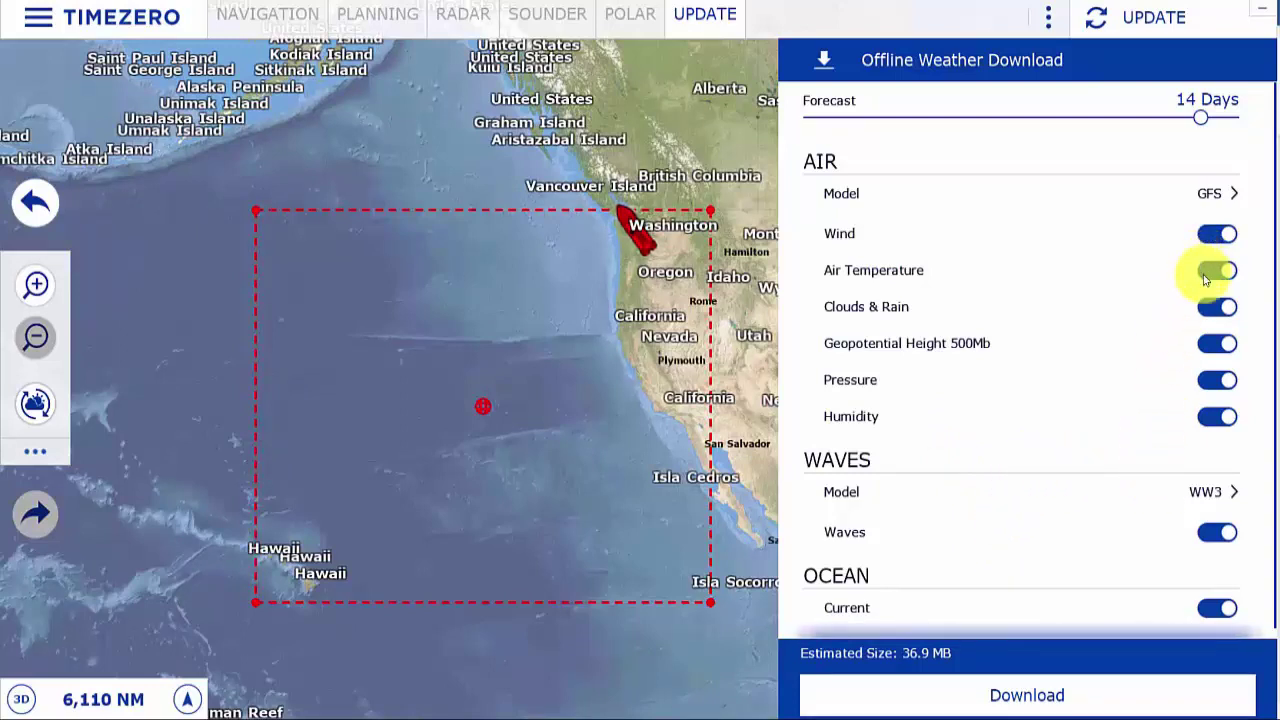
Step: Keep Current data included and lower the download resolution from Max to 10km
{"action": "left_click", "coordinate": [1217, 609]}
{"action": "left_click", "coordinate": [1219, 608]}
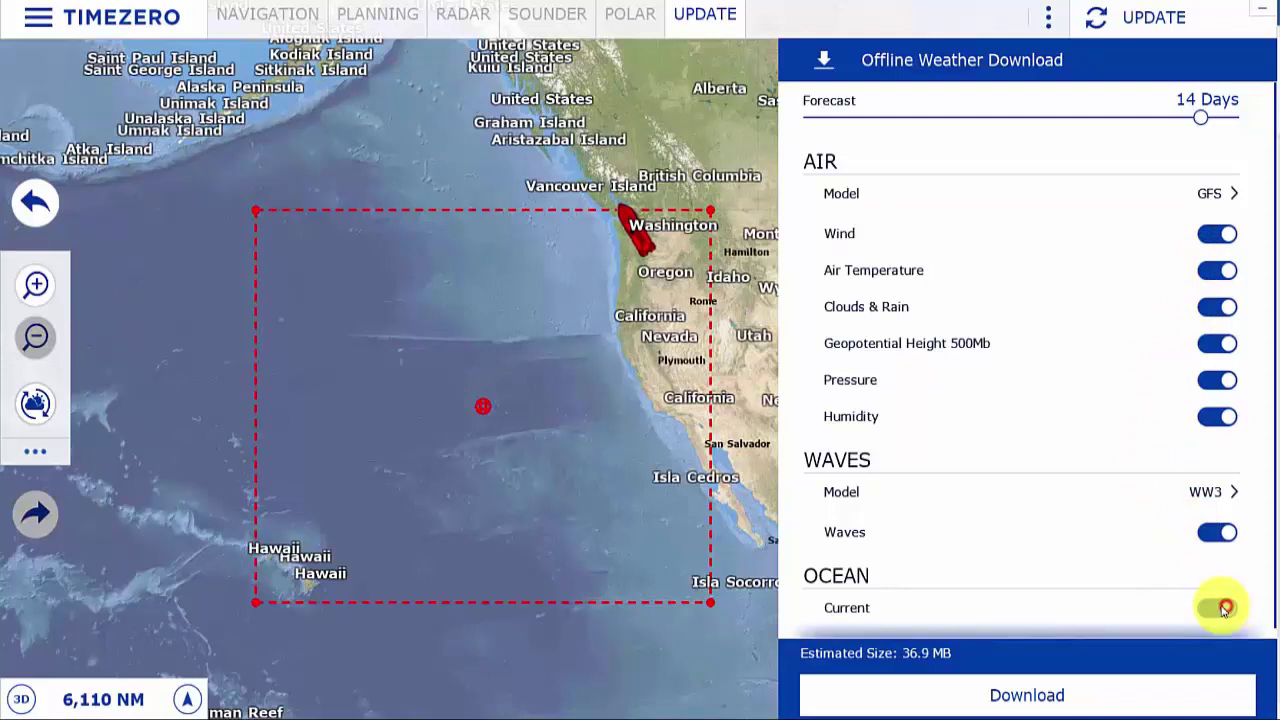
{"action": "scroll", "coordinate": [1077, 449], "scroll_direction": "down", "scroll_amount": 1}
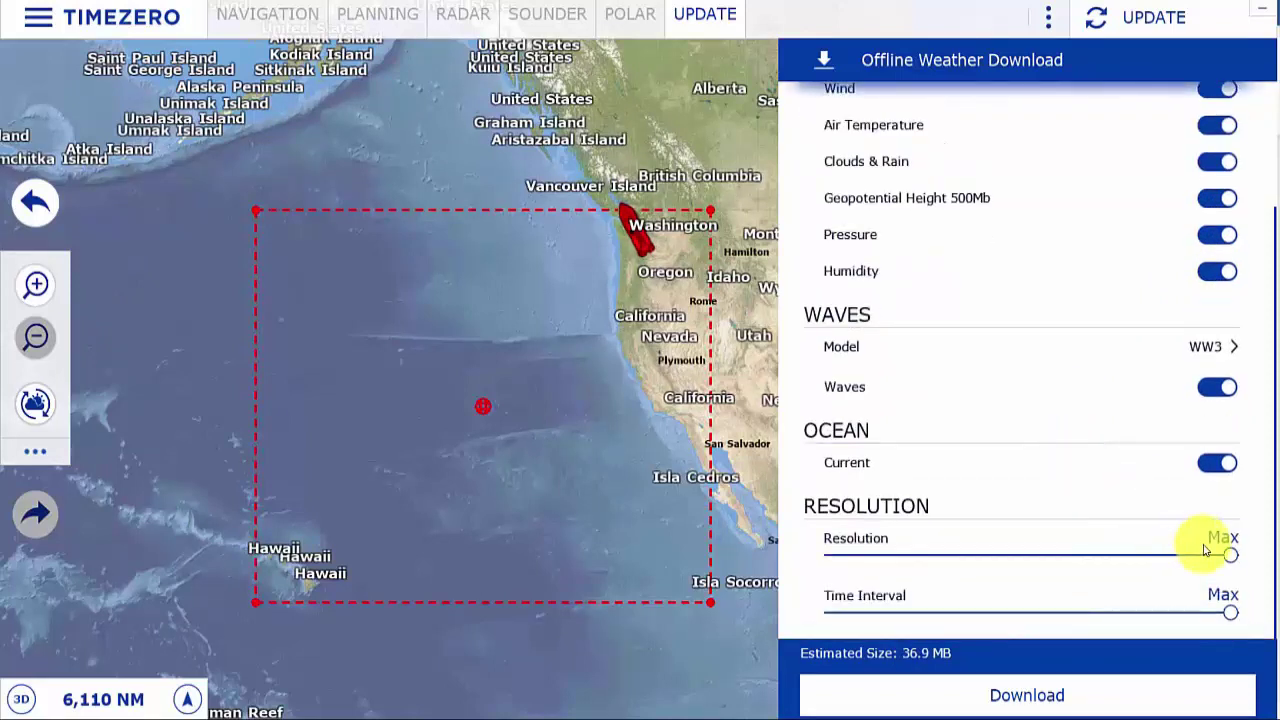
{"action": "left_click", "coordinate": [1229, 553]}
{"action": "left_click_drag", "start_coordinate": [1229, 553], "coordinate": [1012, 559]}
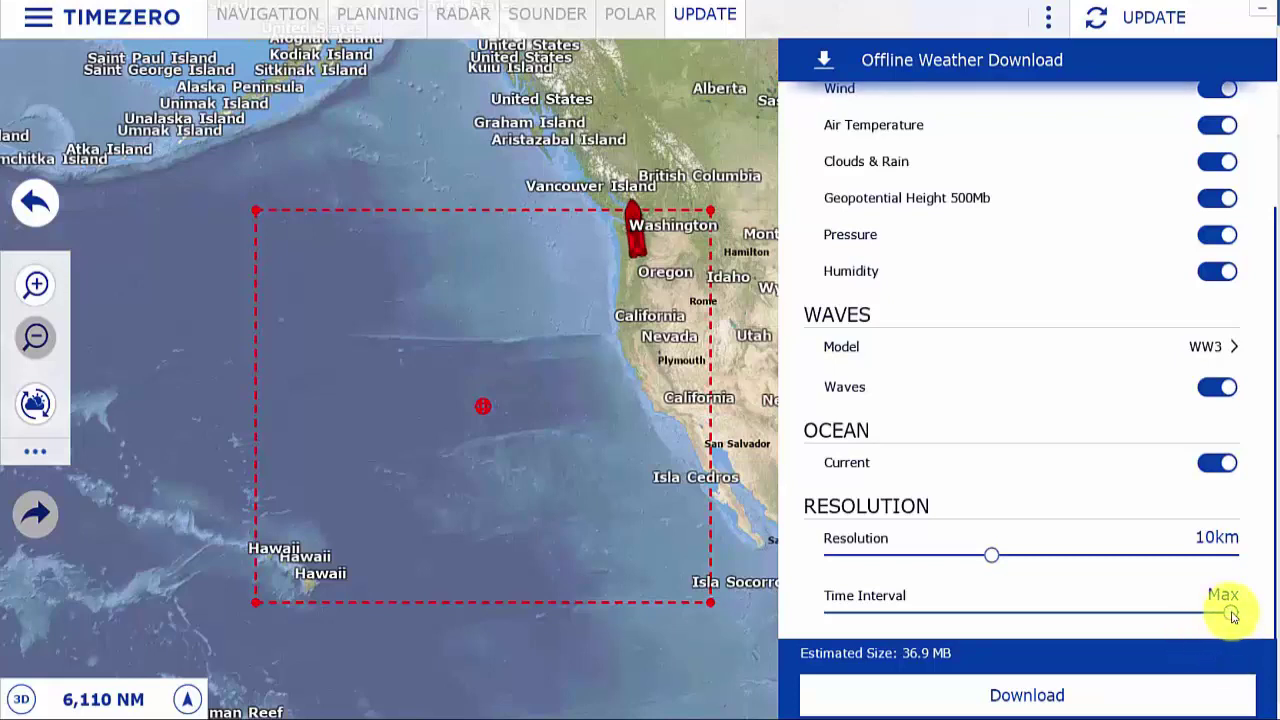
Step: Try a 3H time interval, then shorten the forecast to 13 days
{"action": "left_click_drag", "start_coordinate": [1232, 616], "coordinate": [1173, 602]}
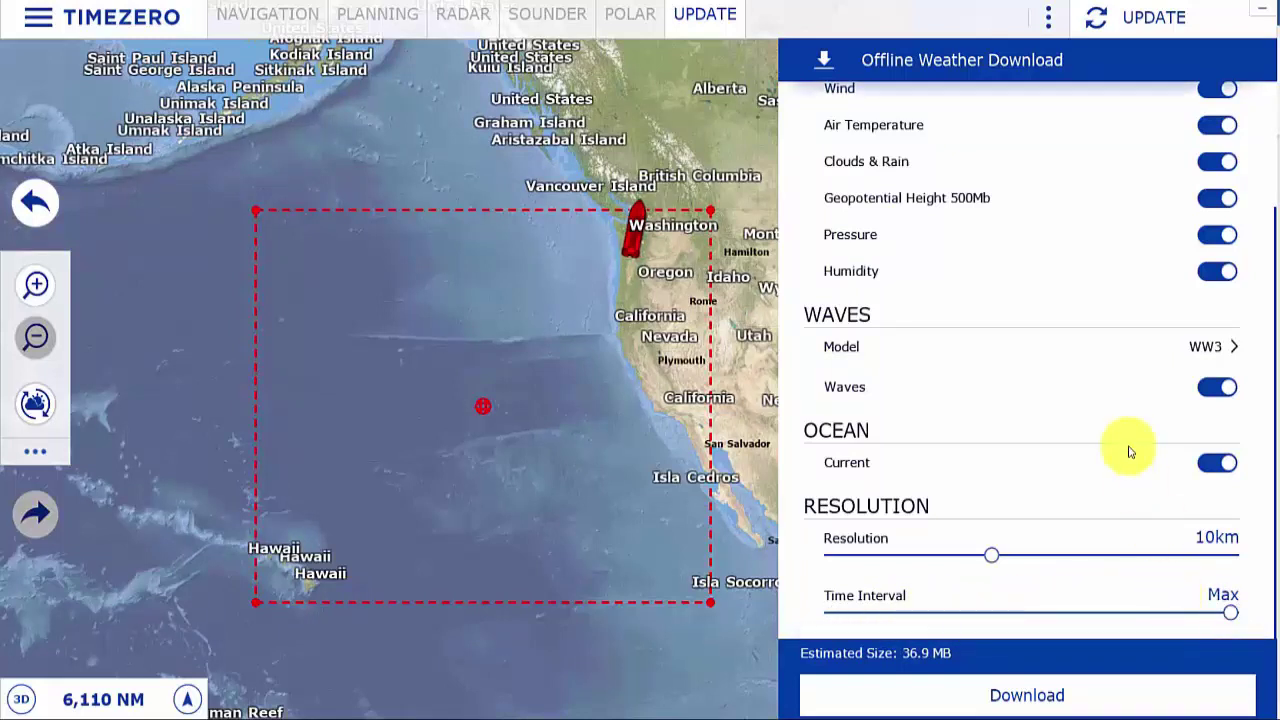
{"action": "scroll", "coordinate": [1130, 444], "scroll_direction": "up", "scroll_amount": 3}
{"action": "mouse_move", "coordinate": [1200, 120]}
{"action": "left_mouse_down"}
{"action": "mouse_move", "coordinate": [1050, 130]}
{"action": "mouse_move", "coordinate": [1186, 123]}
{"action": "left_mouse_up"}
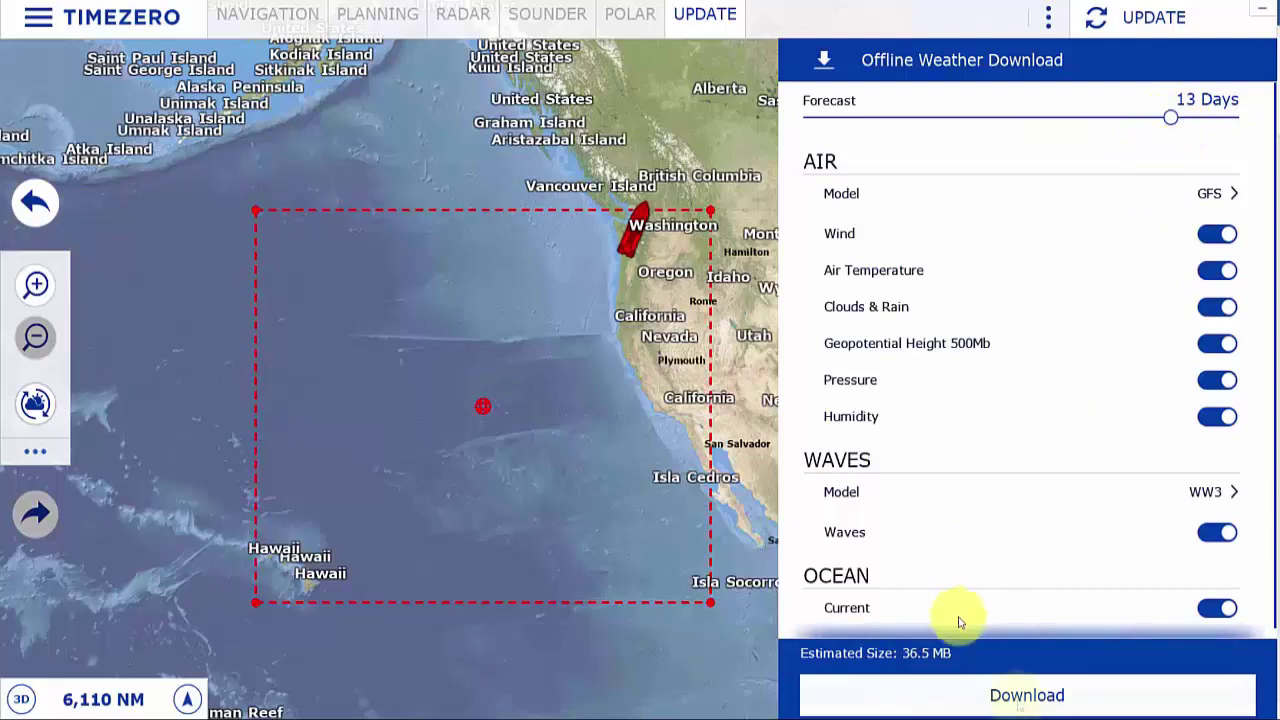
Step: Confirm the 13-day forecast and start the 36.5 MB weather download
{"action": "left_click", "coordinate": [1020, 700]}
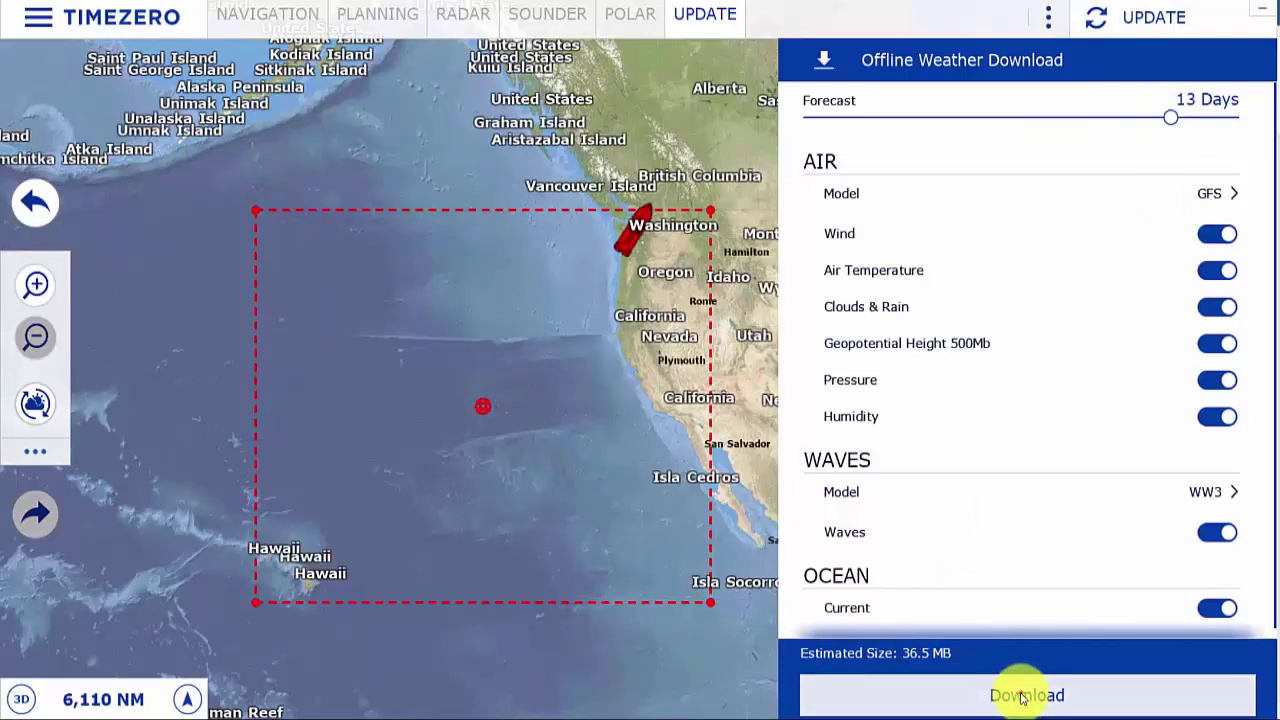
{"action": "left_click", "coordinate": [1022, 698]}
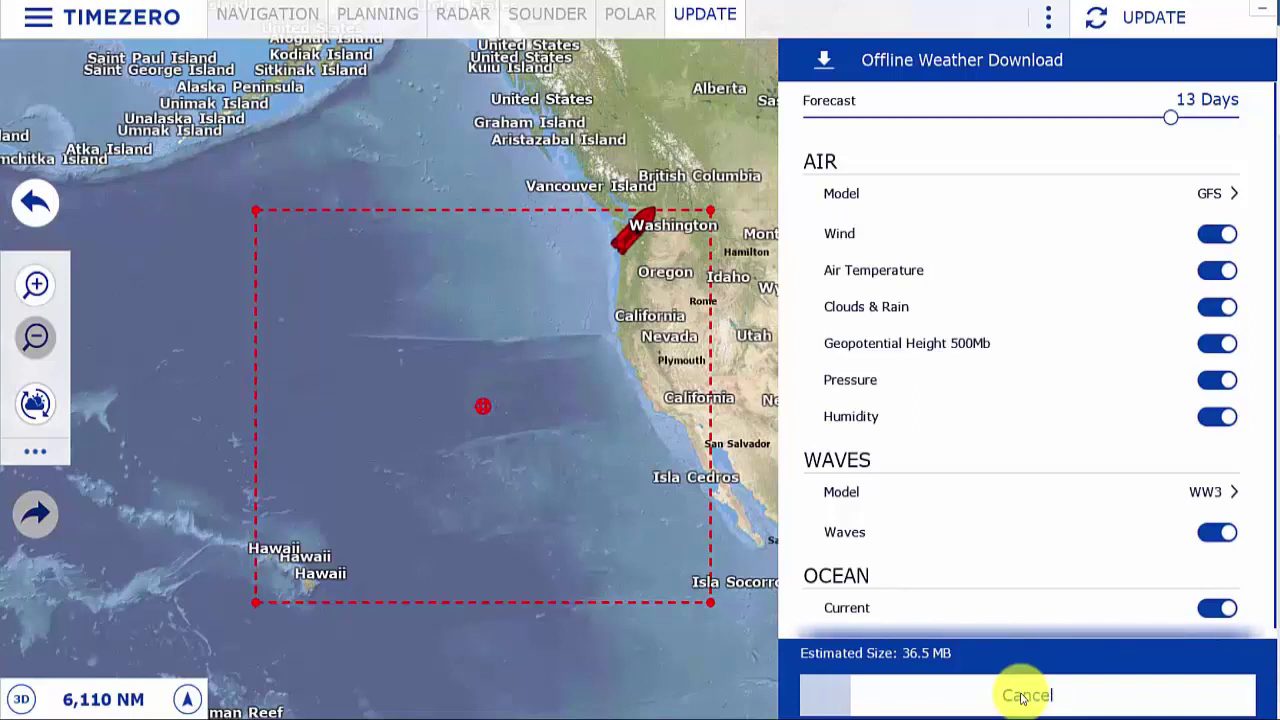
Step: On the Planning chart, turn on Display Weather and frame the wind layer around the West Coast
{"action": "left_click", "coordinate": [401, 20]}
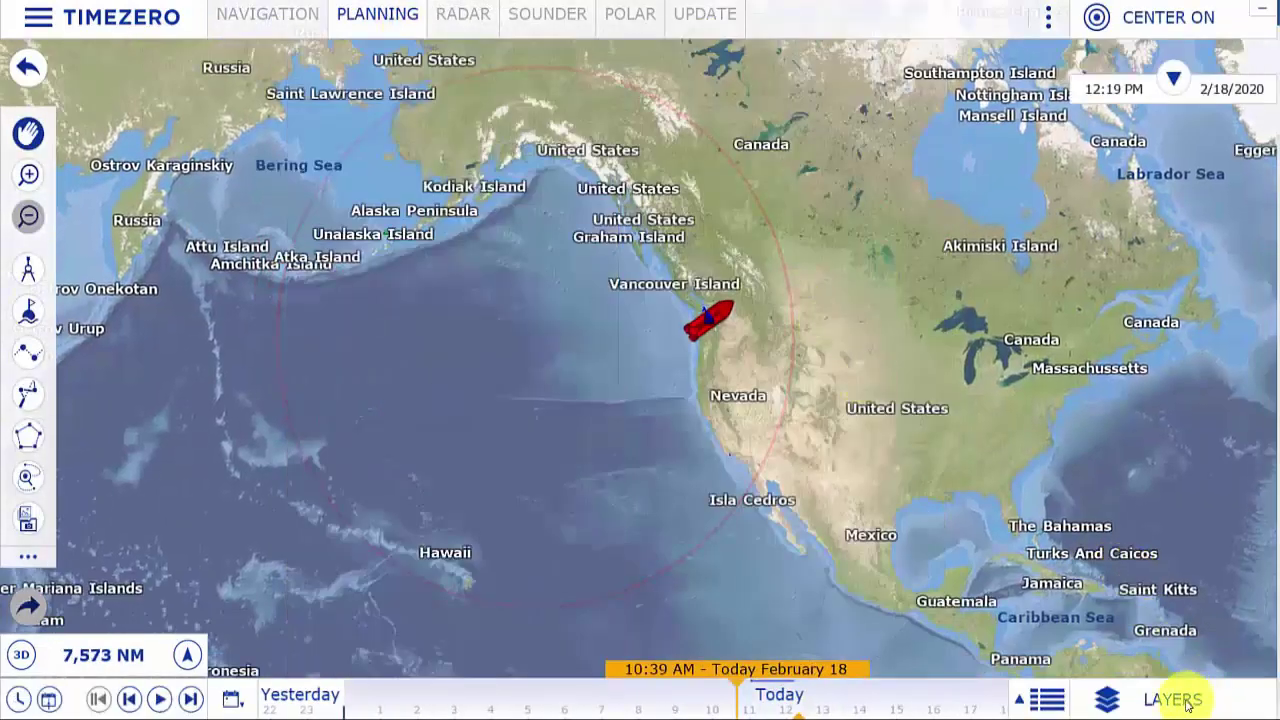
{"action": "left_click", "coordinate": [1130, 702]}
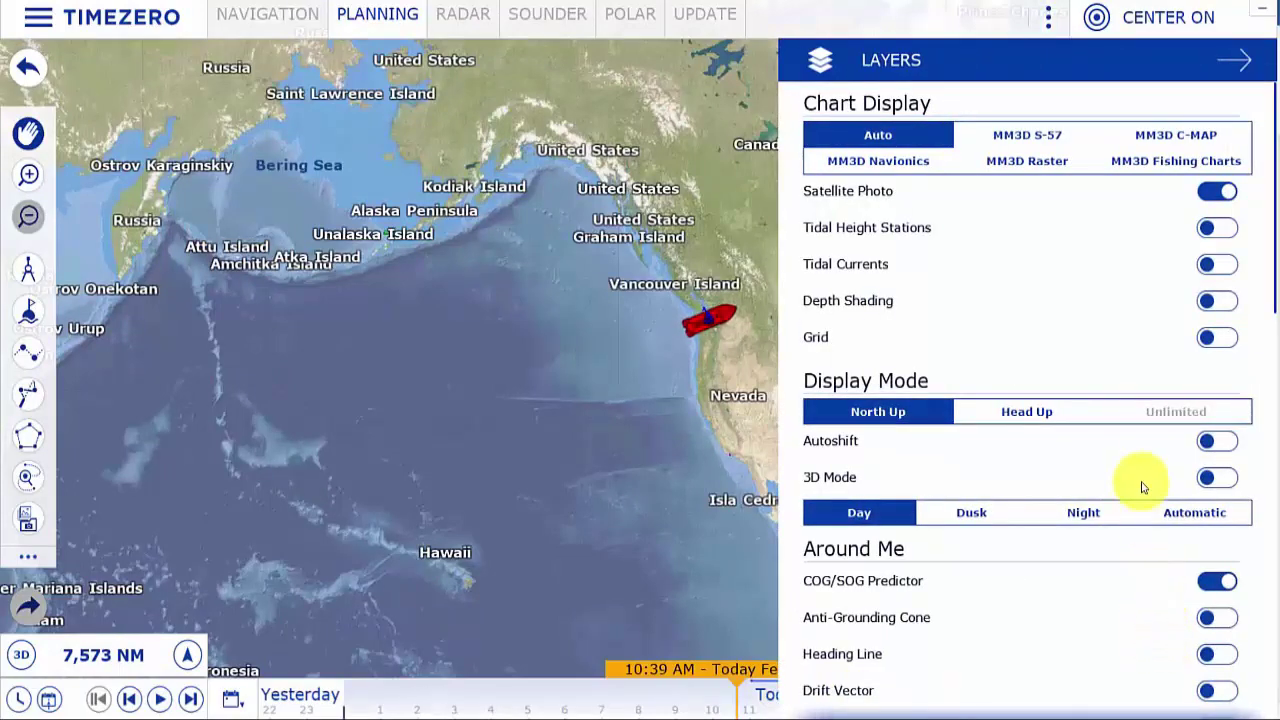
{"action": "scroll", "coordinate": [1128, 466], "scroll_direction": "down", "scroll_amount": 3}
{"action": "left_click", "coordinate": [1218, 490]}
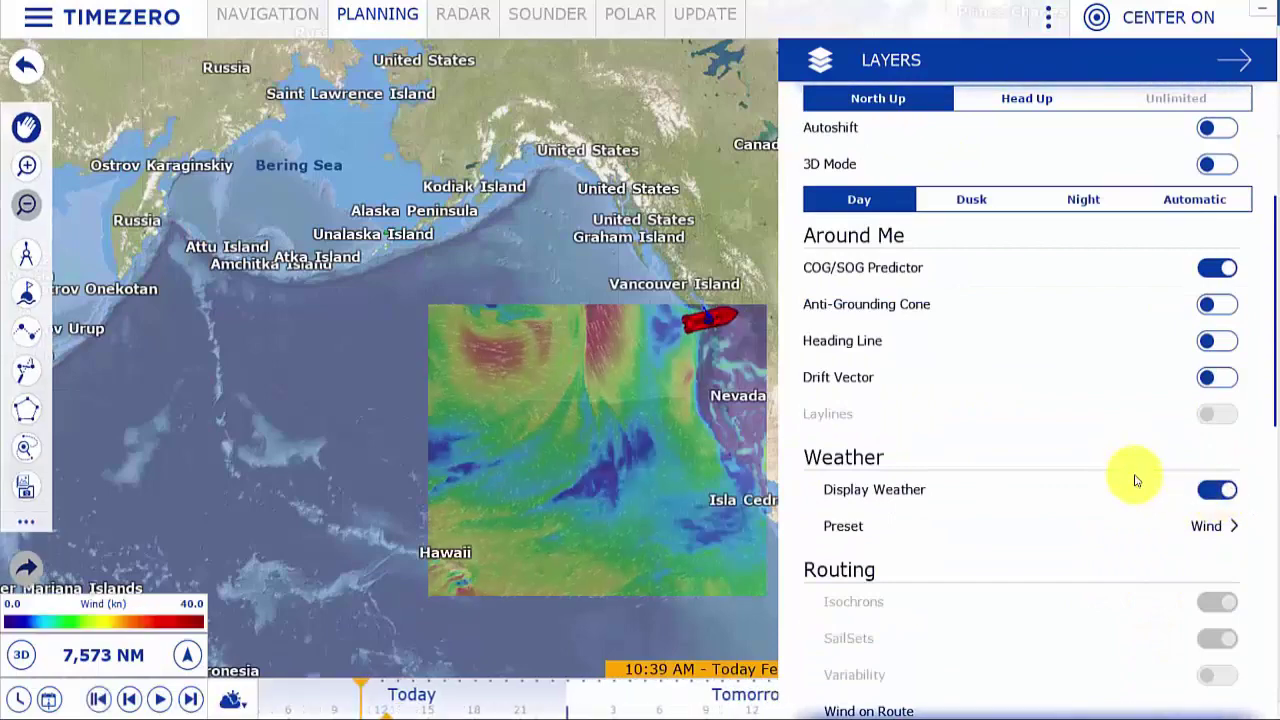
{"action": "scroll", "coordinate": [771, 442], "scroll_direction": "up", "scroll_amount": 3}
{"action": "left_click_drag", "start_coordinate": [595, 510], "coordinate": [630, 418]}
{"action": "scroll", "coordinate": [630, 418], "scroll_direction": "down", "scroll_amount": 2}
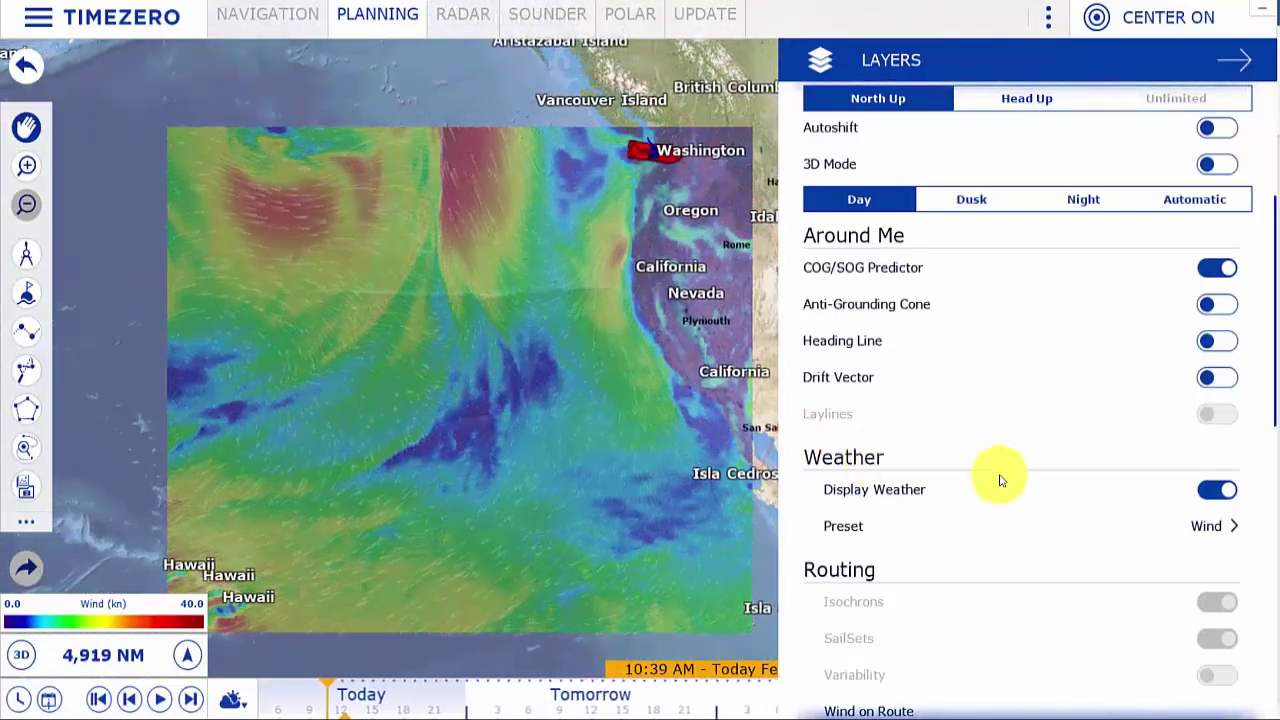
Step: Preview the Waves, Pressure and Clouds & Rain weather presets in turn
{"action": "left_click", "coordinate": [1212, 527]}
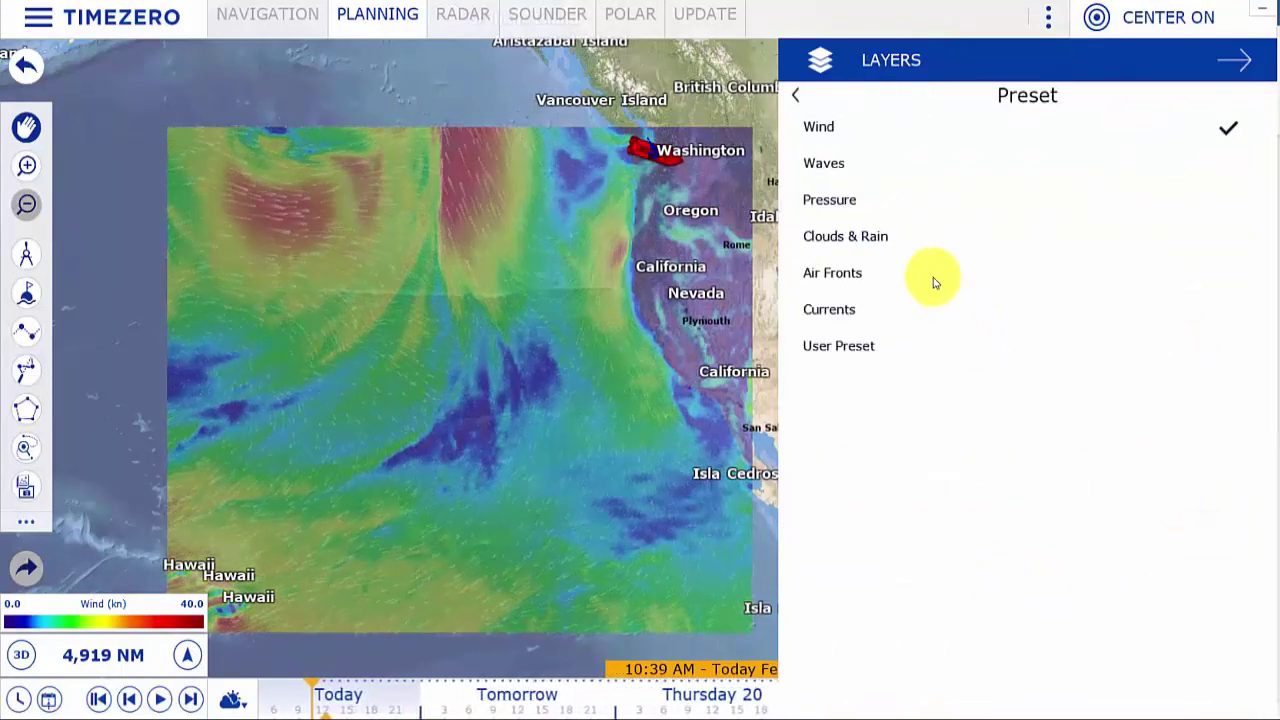
{"action": "left_click", "coordinate": [823, 166]}
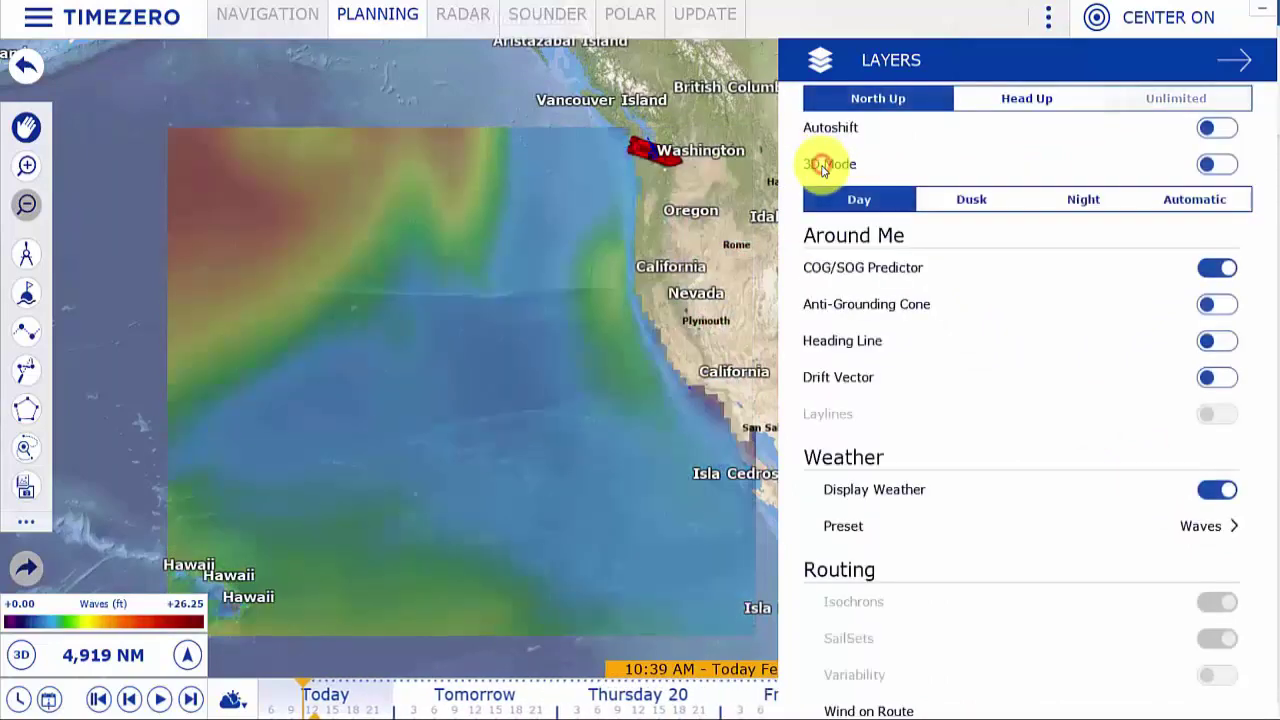
{"action": "left_click", "coordinate": [1190, 529]}
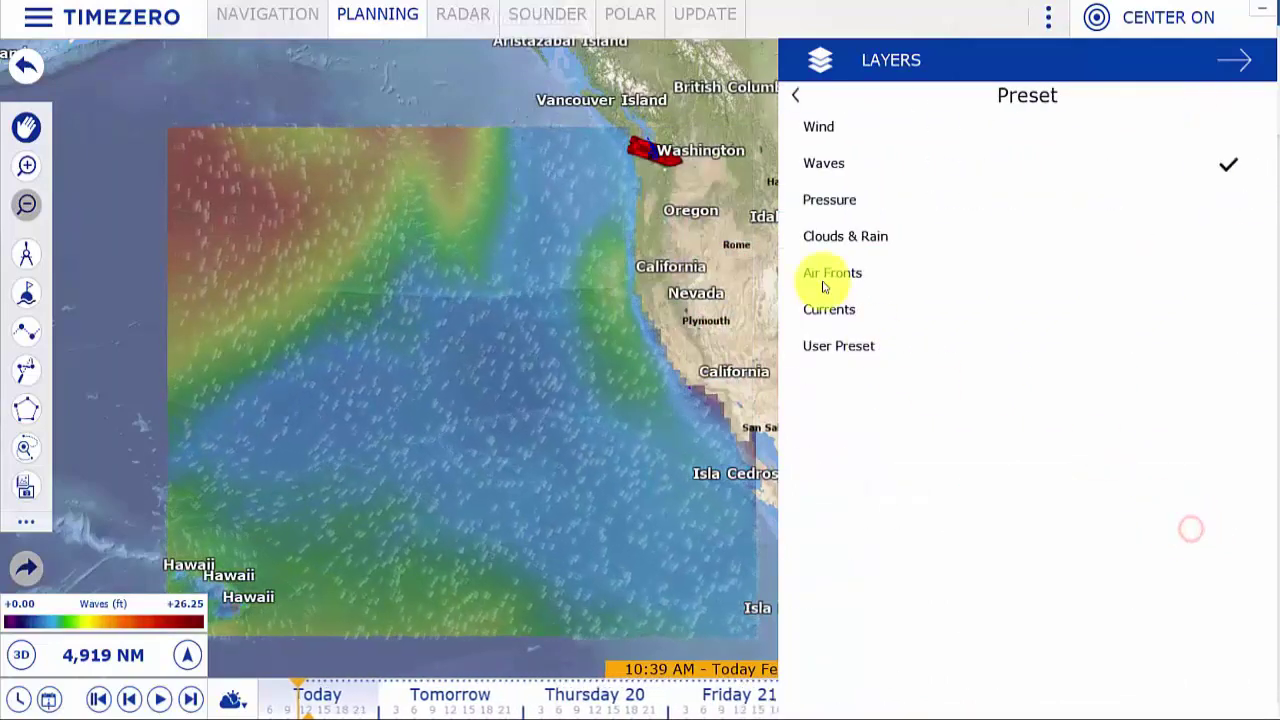
{"action": "left_click", "coordinate": [827, 201]}
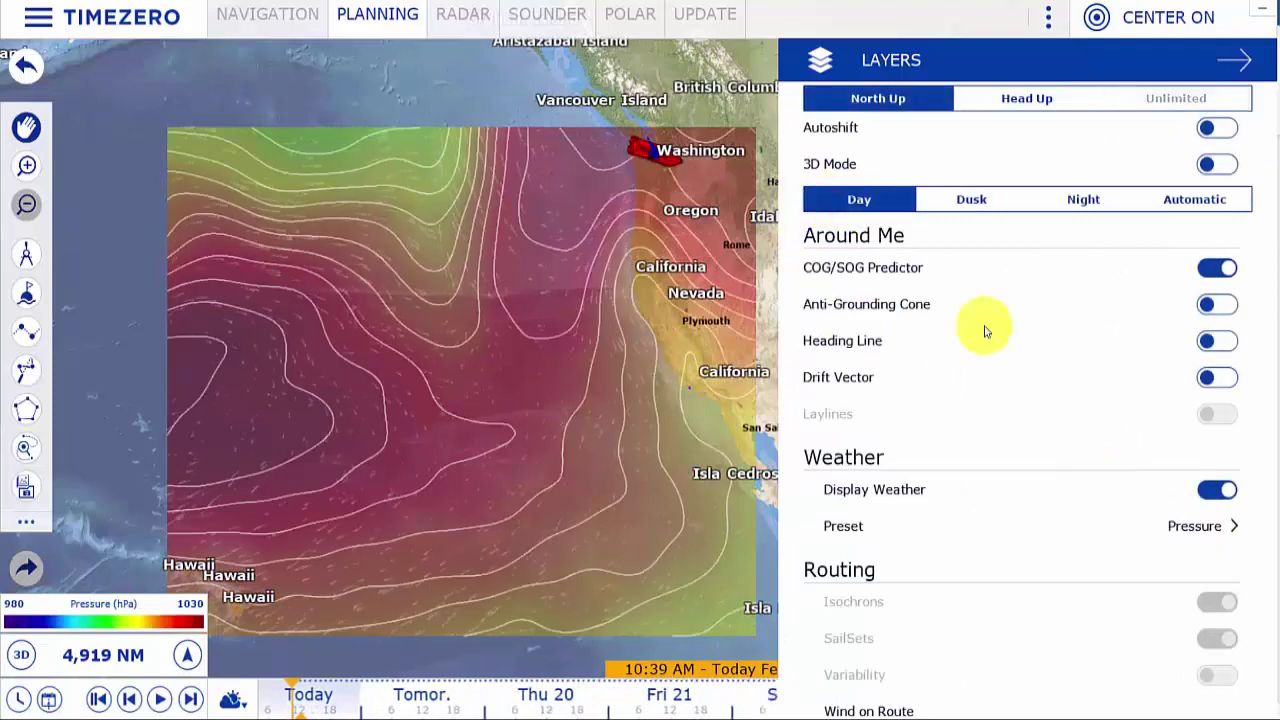
{"action": "left_click", "coordinate": [1194, 526]}
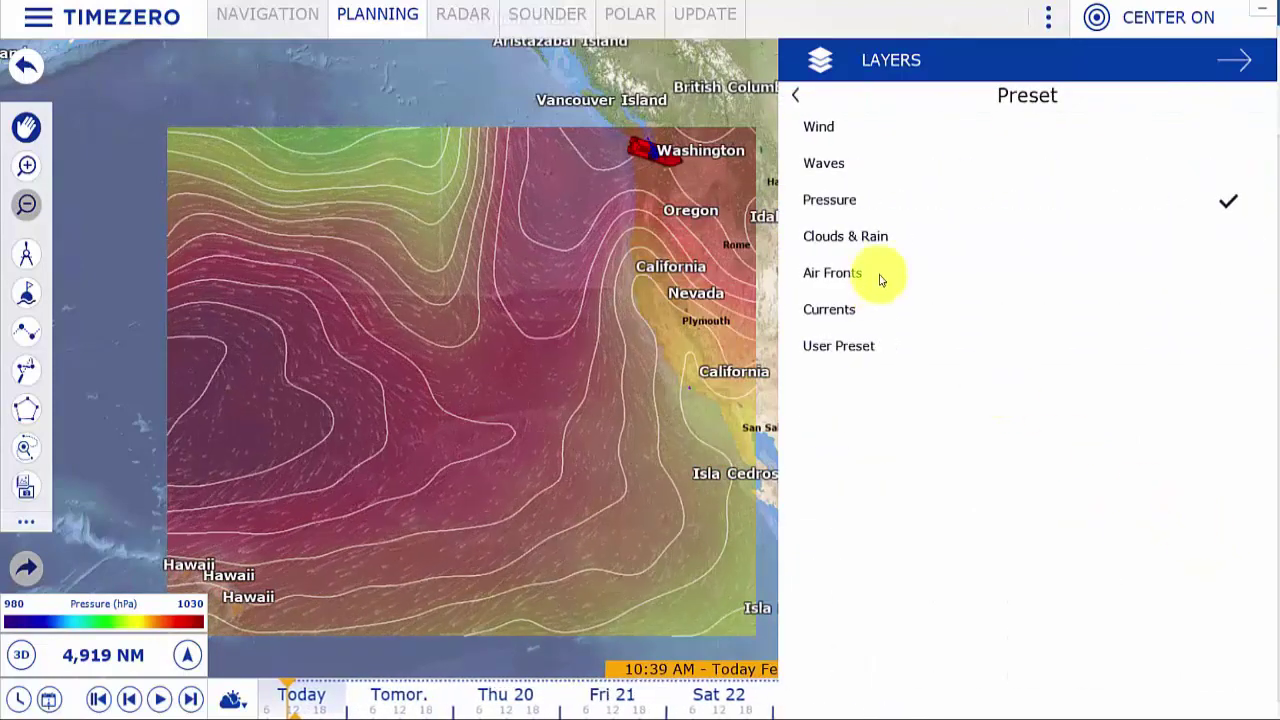
{"action": "left_click", "coordinate": [868, 238]}
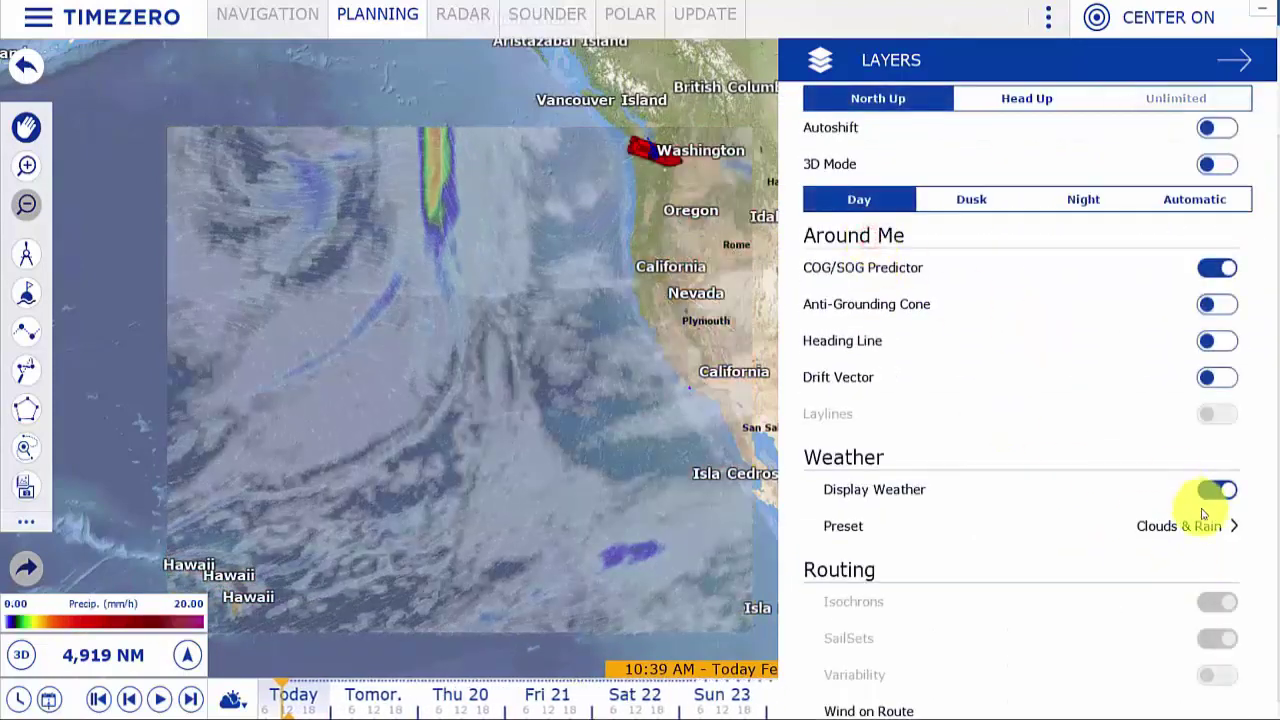
Step: Preview the Air Fronts and Currents presets, then switch to User Preset with wind
{"action": "left_click", "coordinate": [1208, 527]}
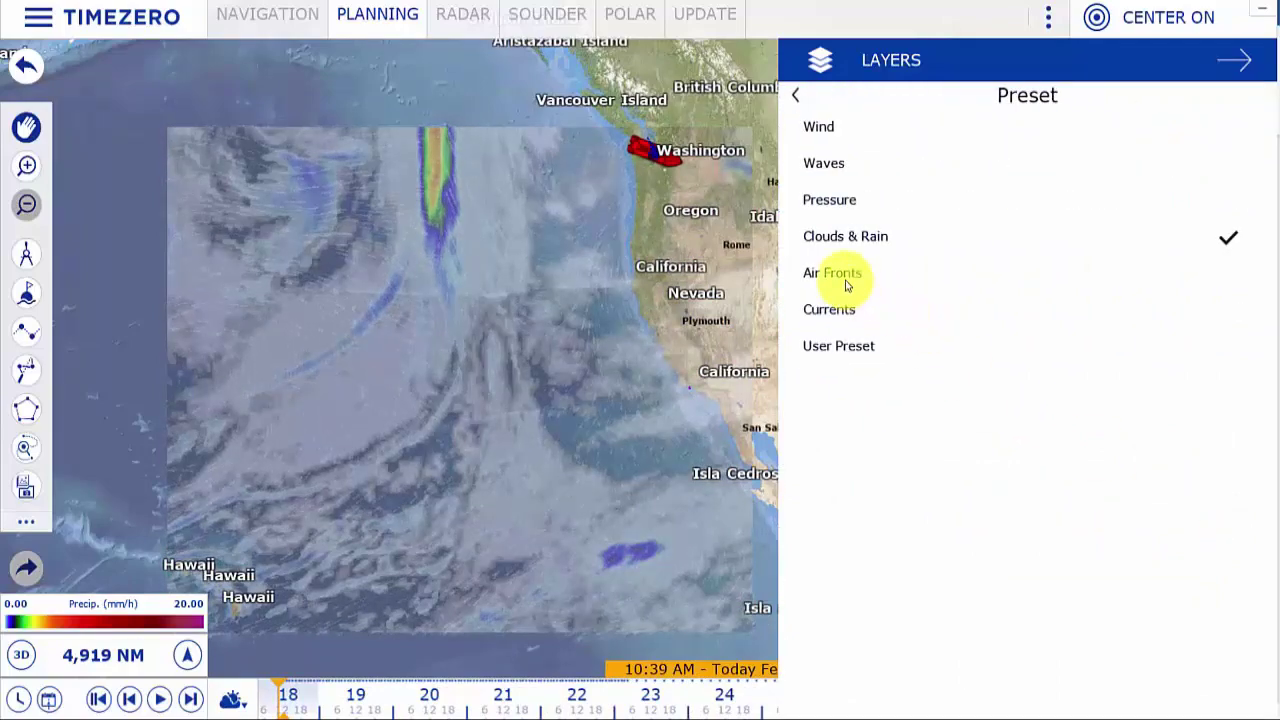
{"action": "left_click", "coordinate": [845, 274]}
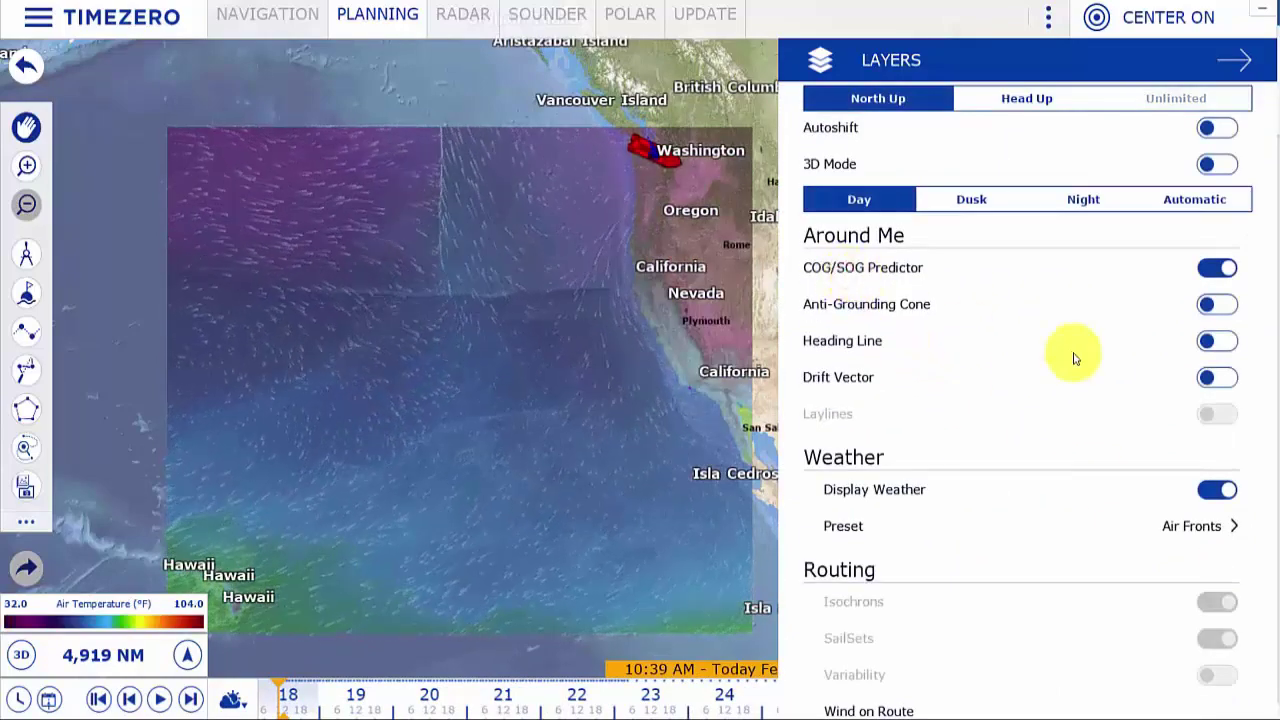
{"action": "left_click", "coordinate": [1200, 527]}
{"action": "left_click", "coordinate": [840, 312]}
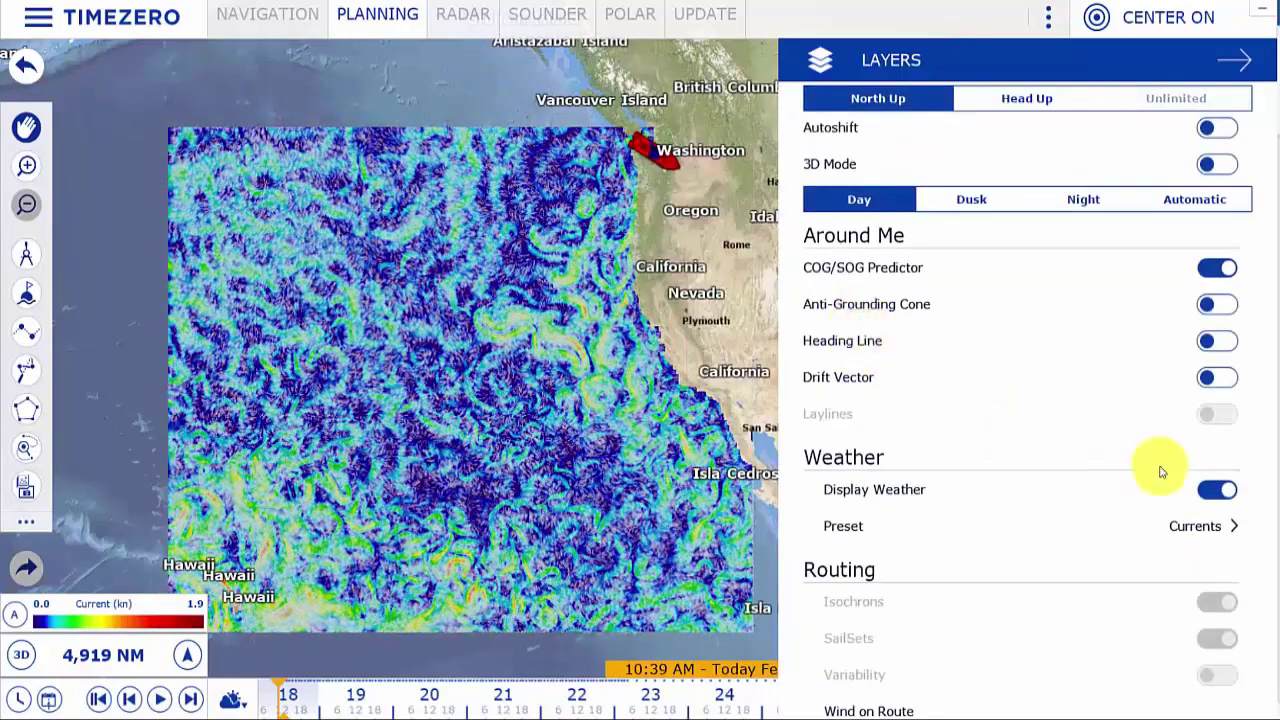
{"action": "left_click", "coordinate": [1218, 492]}
{"action": "left_click", "coordinate": [932, 489]}
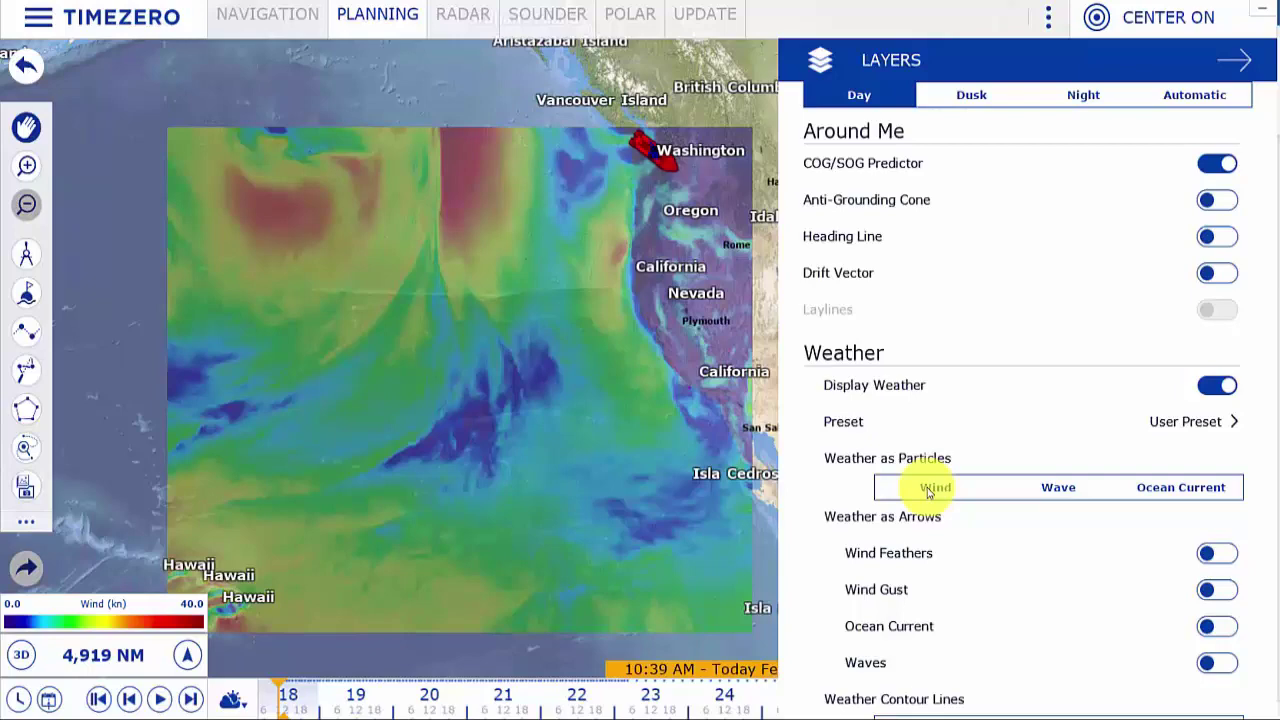
Step: Cycle particle animation through Wind, Waves and Ocean Currents, ending back on Wind
{"action": "left_click", "coordinate": [930, 489]}
{"action": "left_click", "coordinate": [1052, 489]}
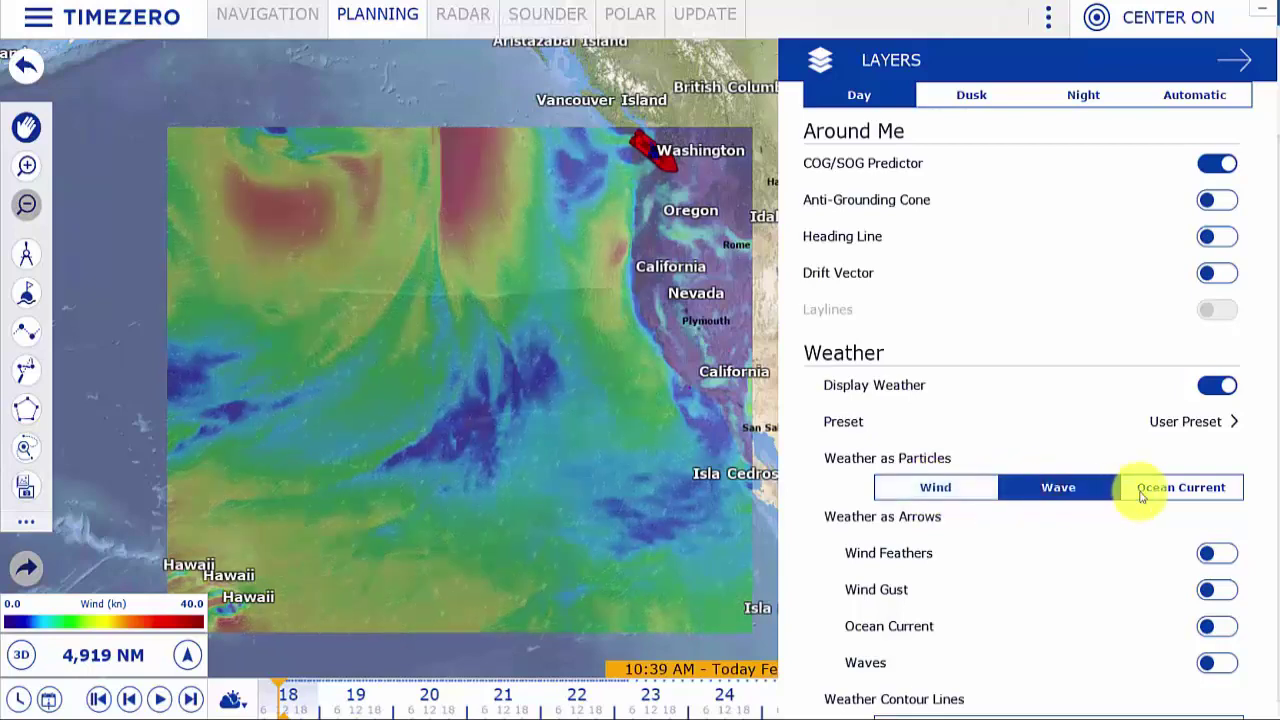
{"action": "left_click", "coordinate": [1210, 490]}
{"action": "left_click", "coordinate": [948, 488]}
{"action": "scroll", "coordinate": [1086, 571], "scroll_direction": "down", "scroll_amount": 3}
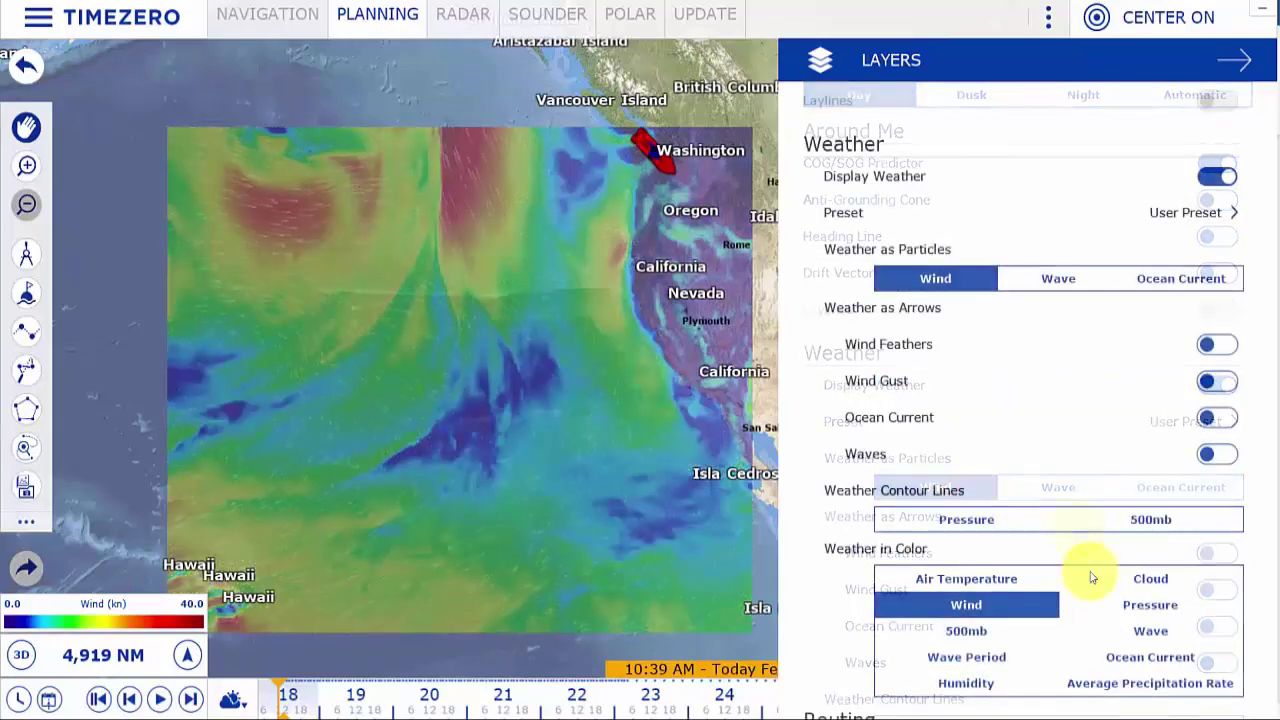
Step: Overlay pressure isobar contours, try 500mb contours, then return to isobars
{"action": "left_click", "coordinate": [984, 522]}
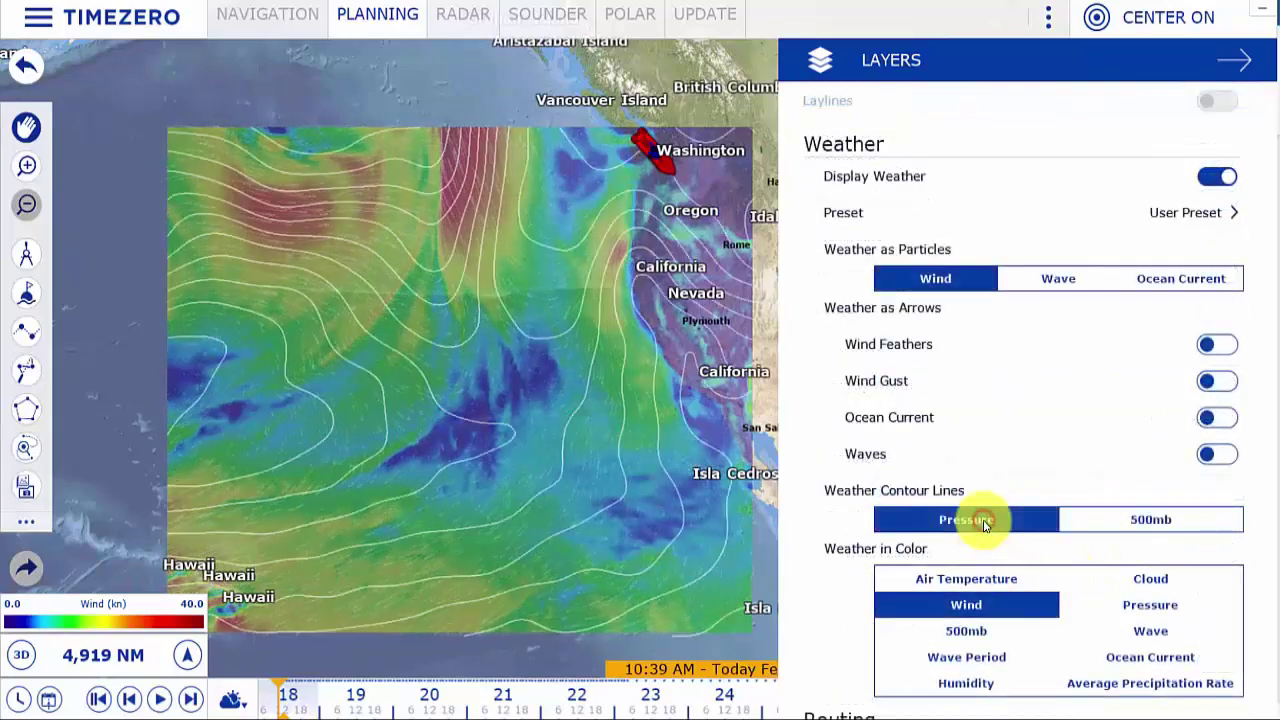
{"action": "left_click", "coordinate": [1160, 522]}
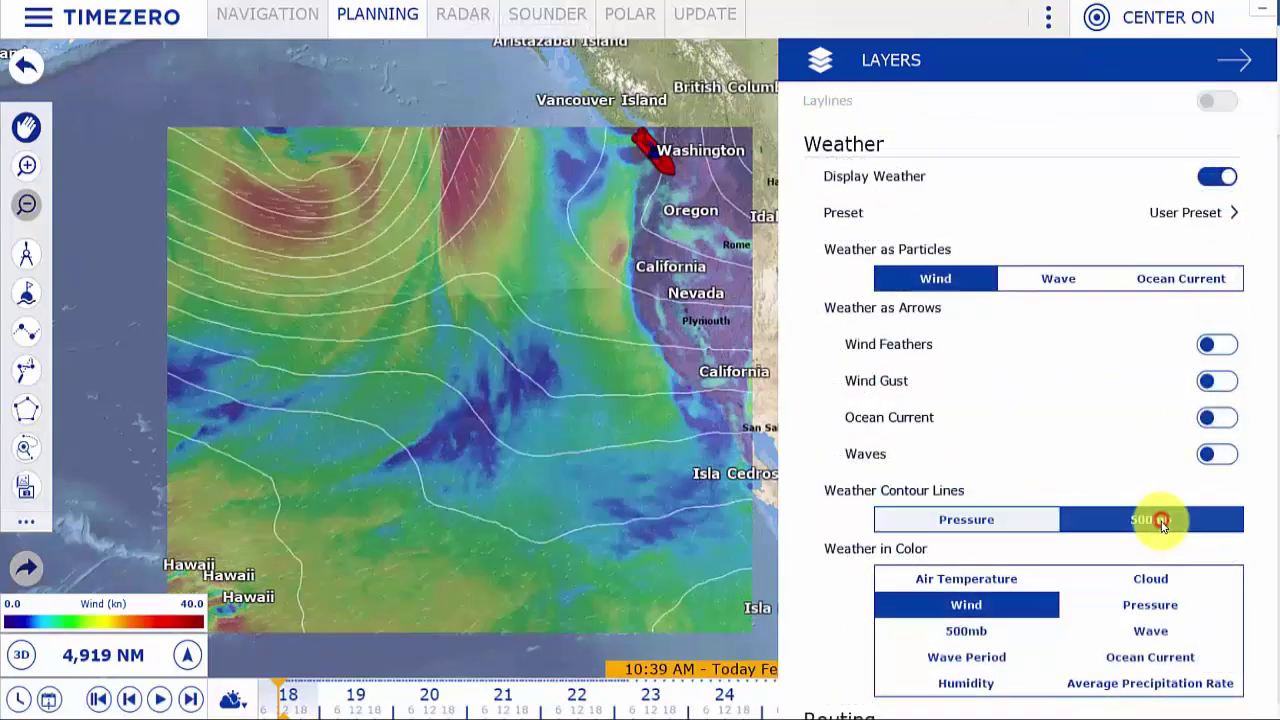
{"action": "left_click", "coordinate": [984, 520]}
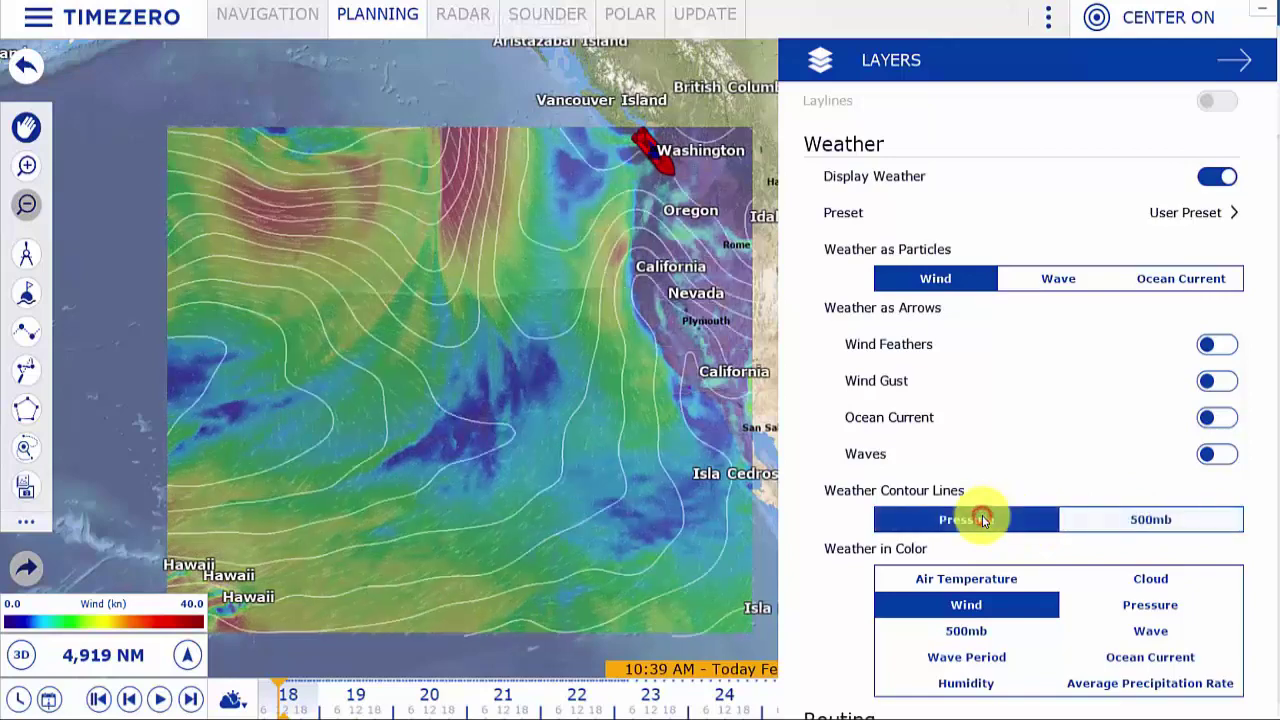
Step: Preview temperature, wind, 500mb, precipitation, current, wave, cloud and humidity colours, then apply Wind preset
{"action": "left_click", "coordinate": [957, 584]}
{"action": "left_click", "coordinate": [957, 609]}
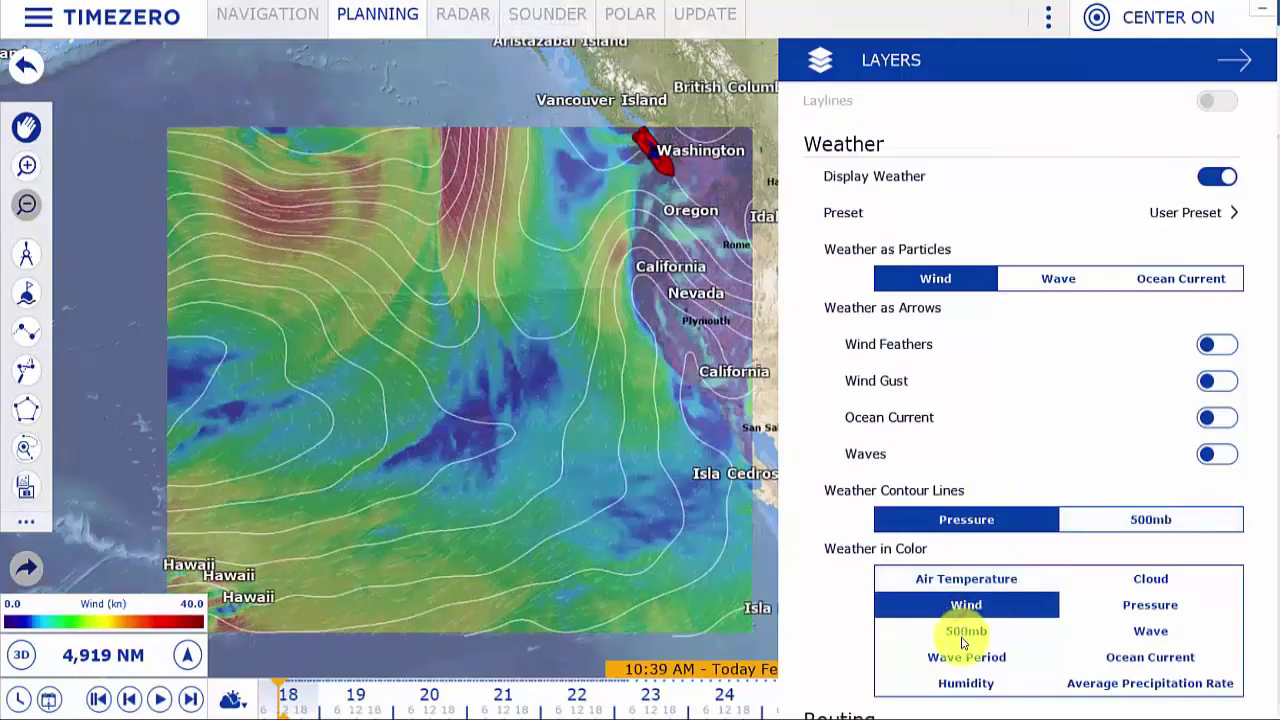
{"action": "left_click", "coordinate": [963, 635]}
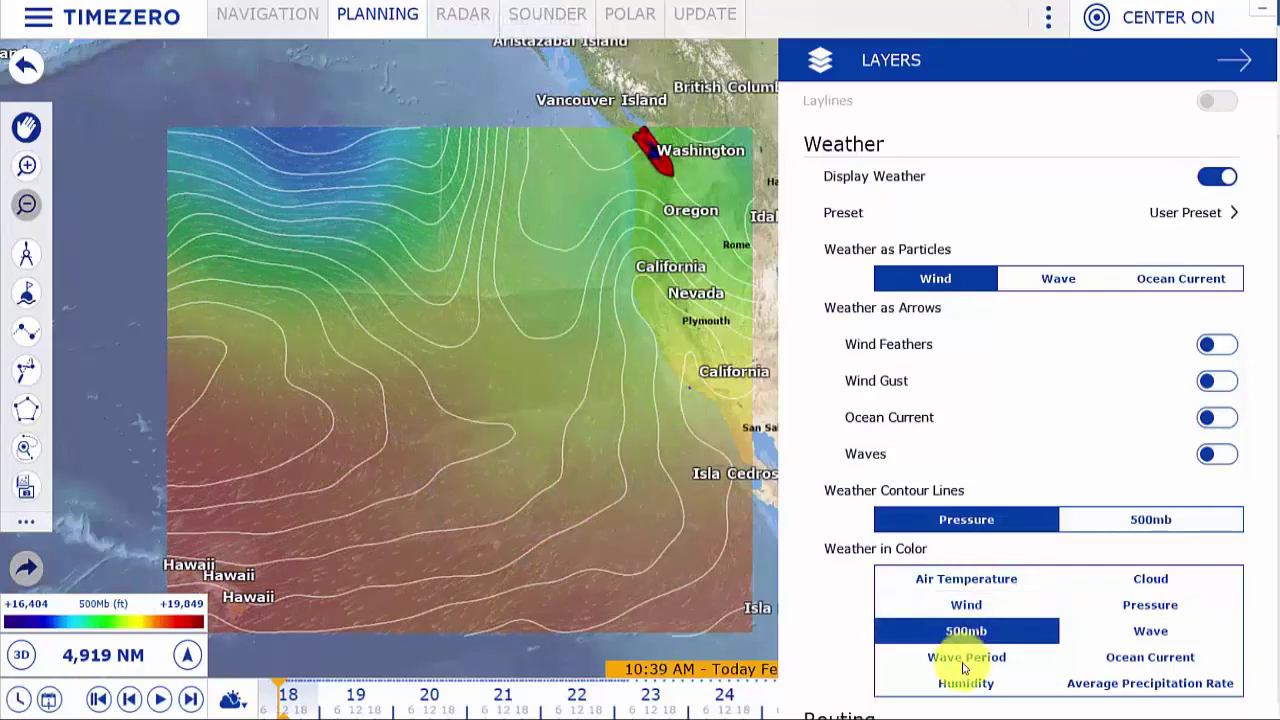
{"action": "left_click", "coordinate": [1104, 688]}
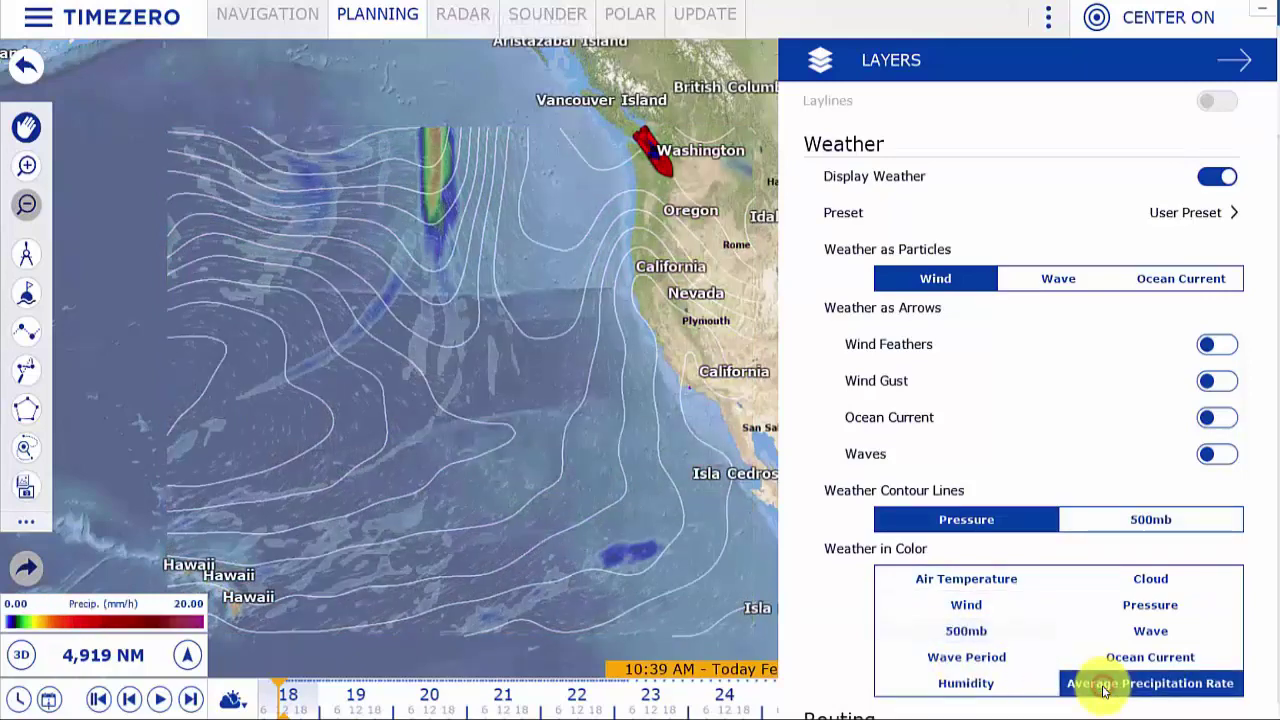
{"action": "left_click", "coordinate": [1152, 655]}
{"action": "left_click", "coordinate": [1150, 633]}
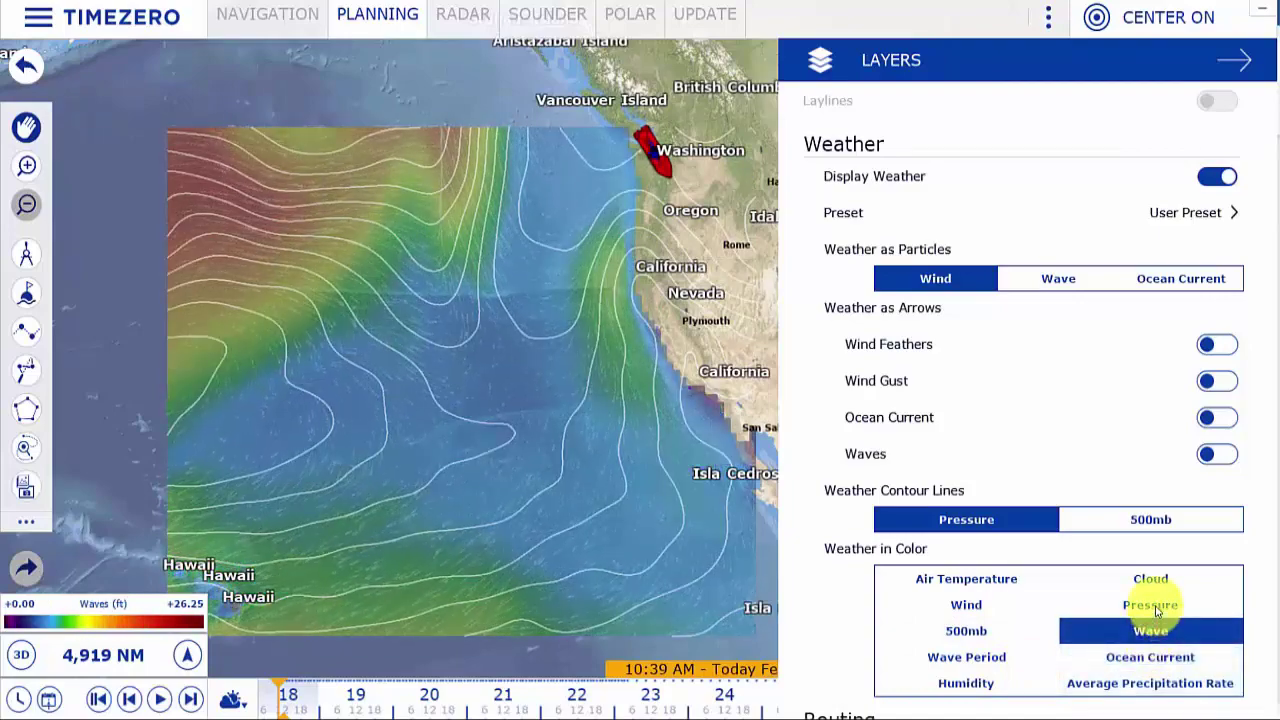
{"action": "left_click", "coordinate": [1155, 578]}
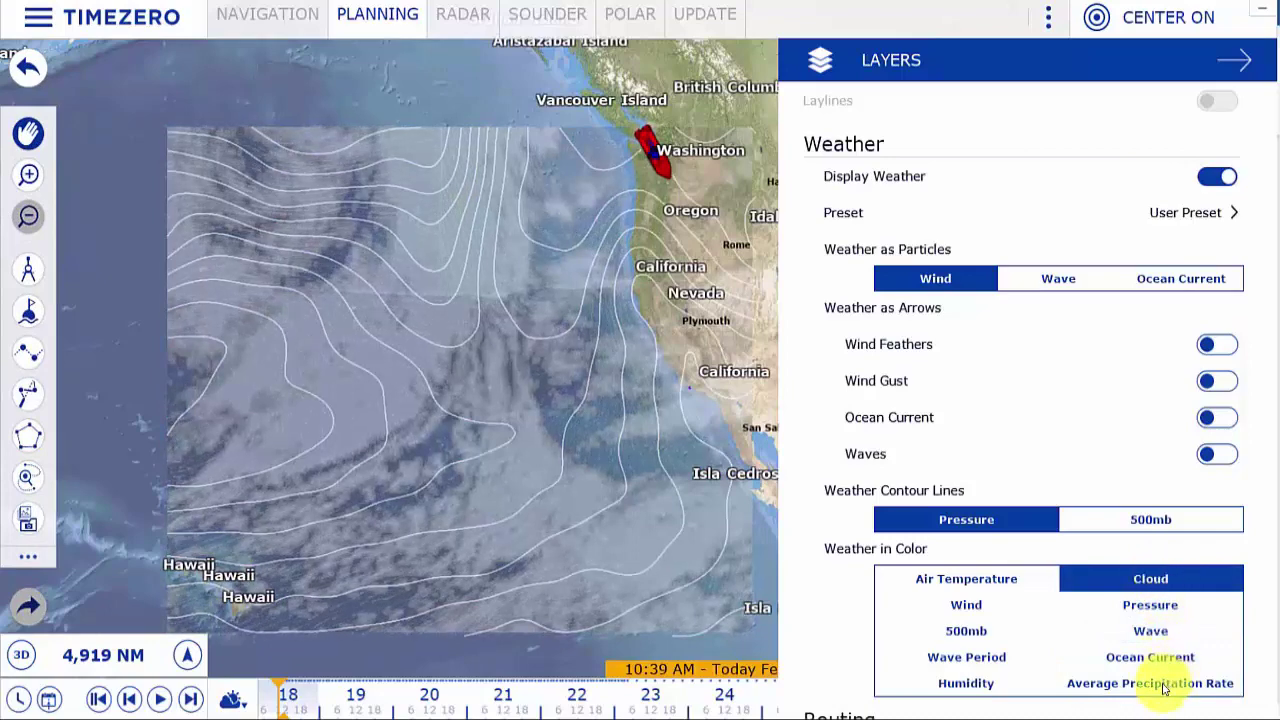
{"action": "left_click", "coordinate": [945, 683]}
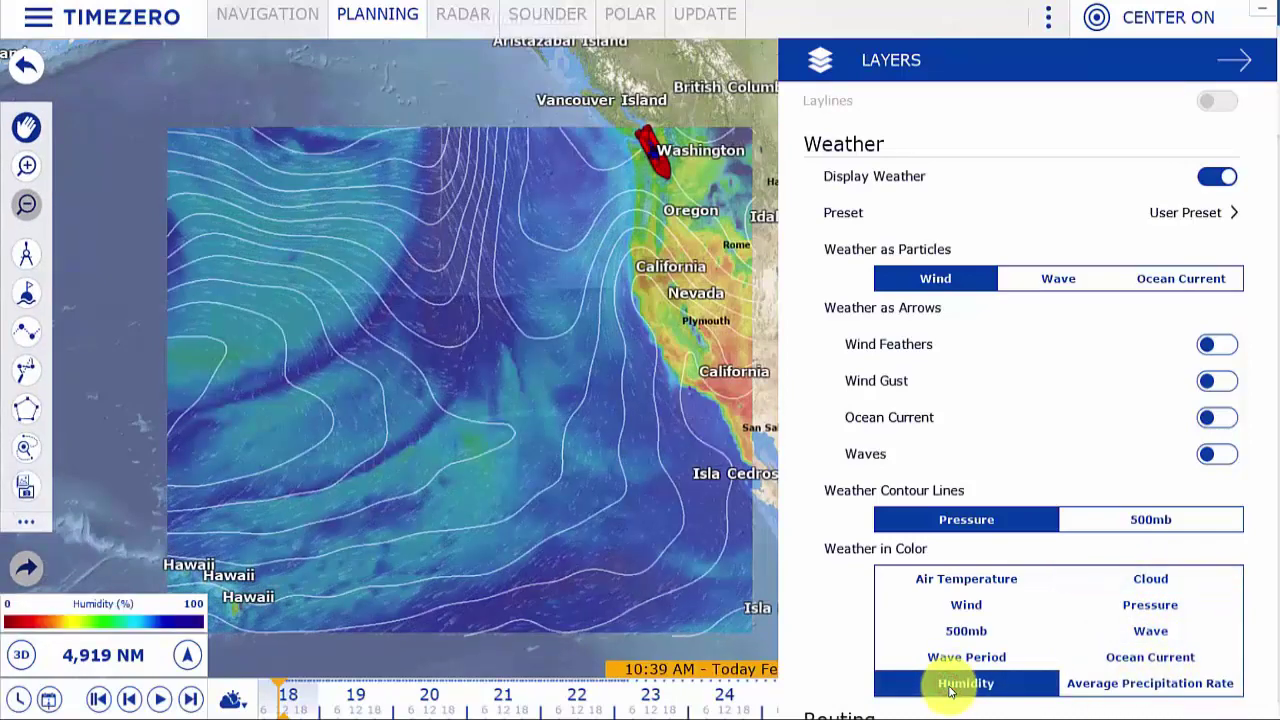
{"action": "left_click", "coordinate": [858, 144]}
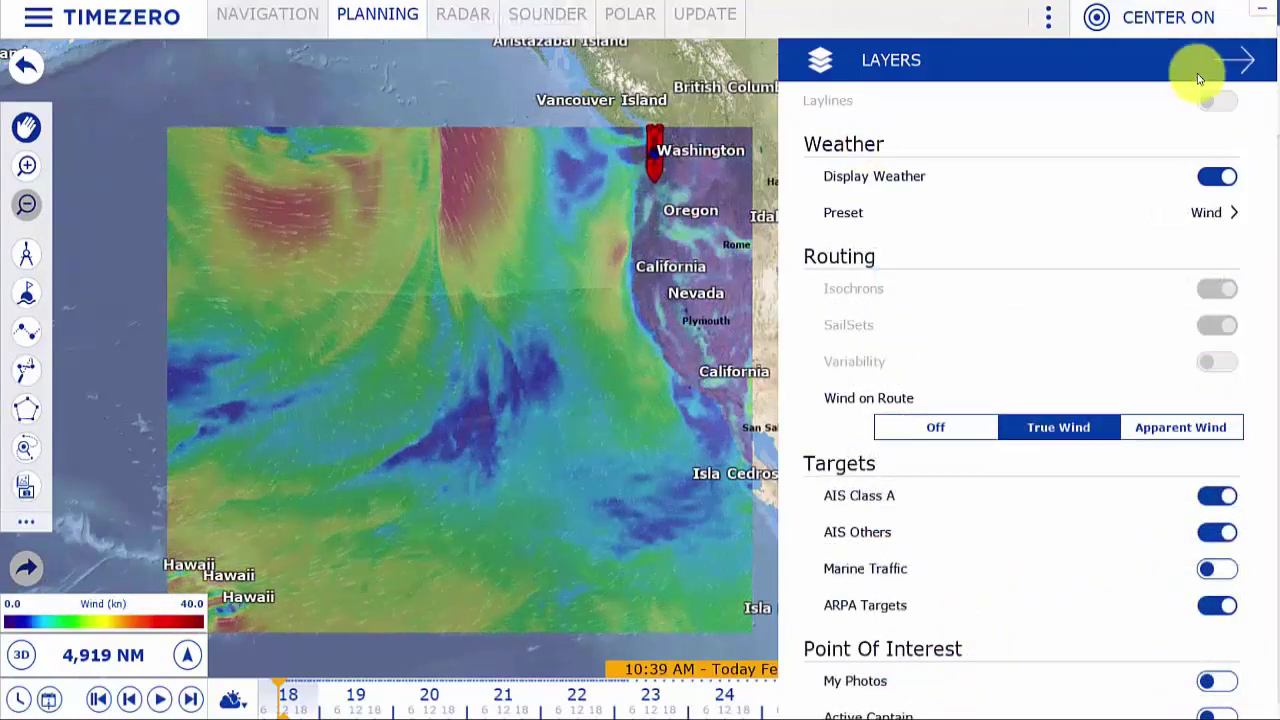
Step: Close Layers, play and pause the forecast animation, then set the time to 10:52 AM February 19
{"action": "left_click", "coordinate": [1234, 60]}
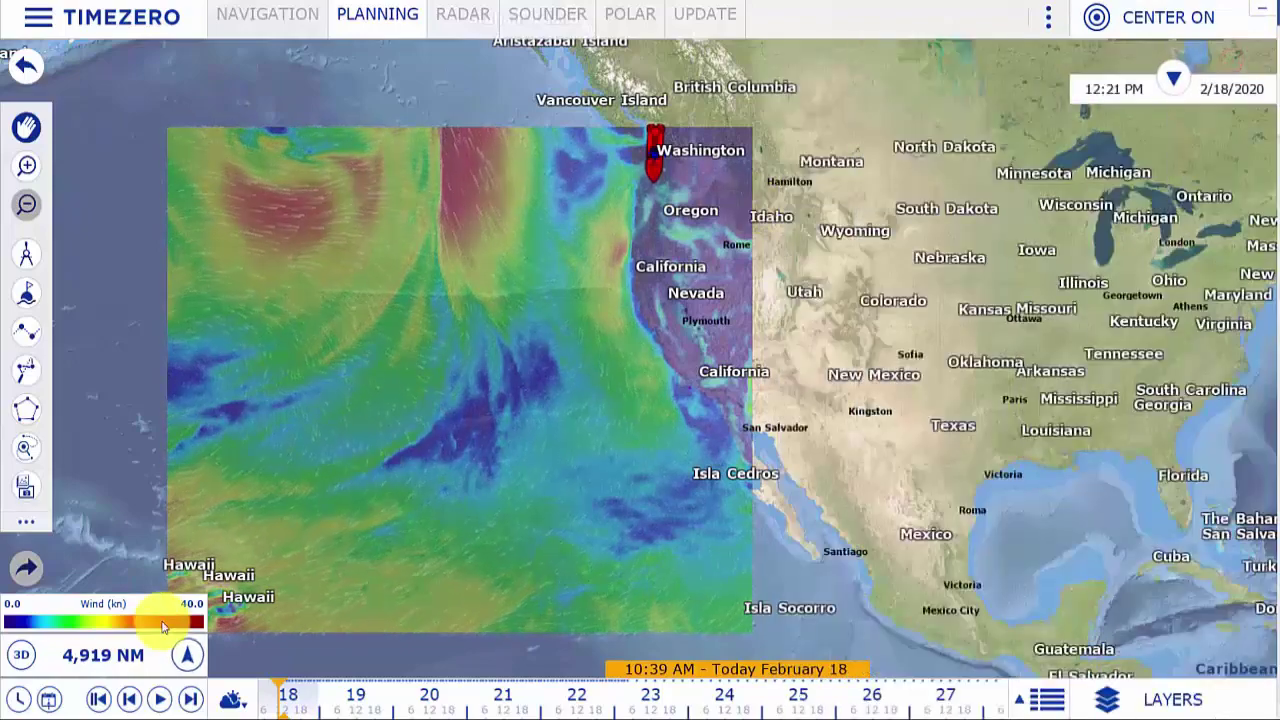
{"action": "left_click", "coordinate": [160, 700]}
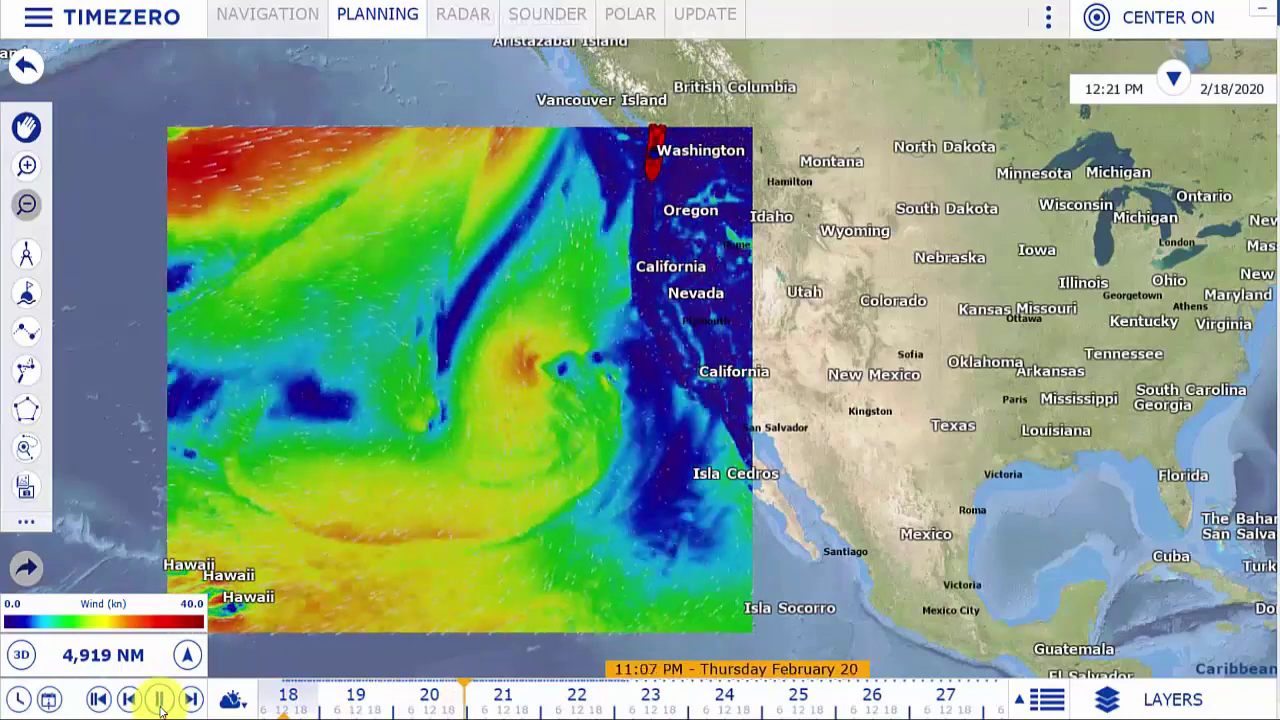
{"action": "left_click", "coordinate": [160, 700]}
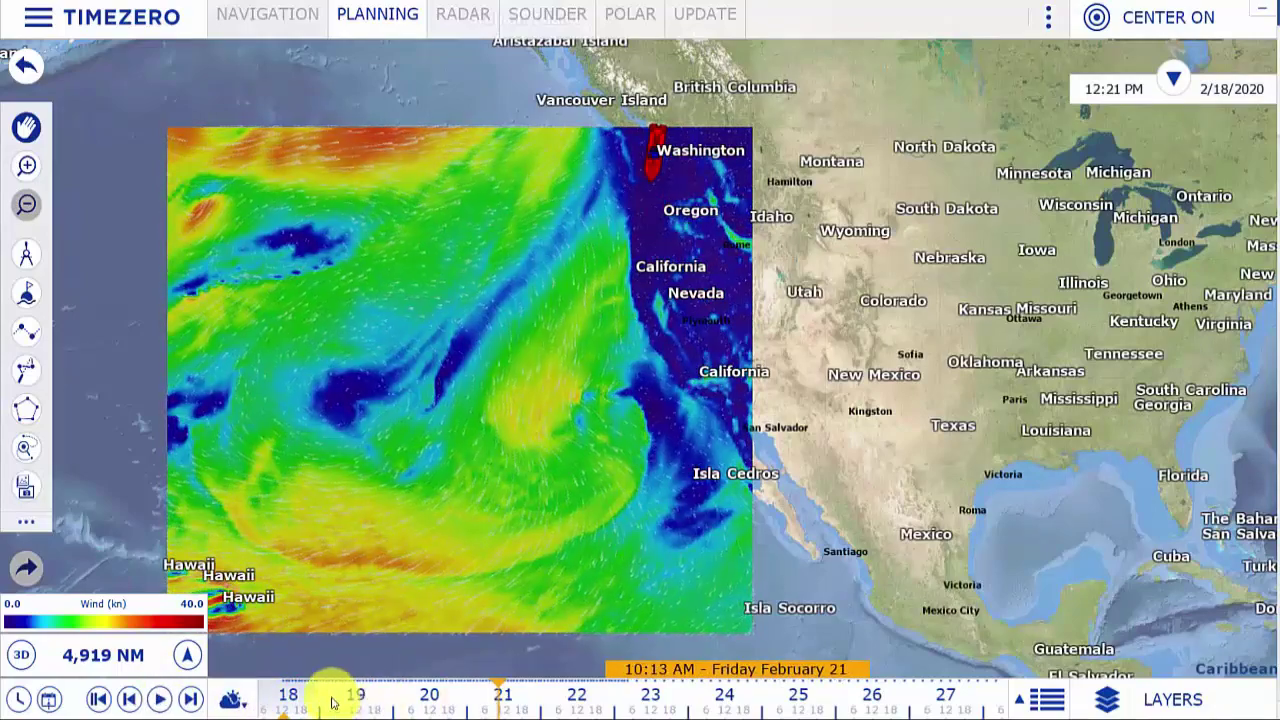
{"action": "mouse_move", "coordinate": [333, 703]}
{"action": "left_mouse_down"}
{"action": "mouse_move", "coordinate": [531, 697]}
{"action": "mouse_move", "coordinate": [355, 704]}
{"action": "left_mouse_up"}
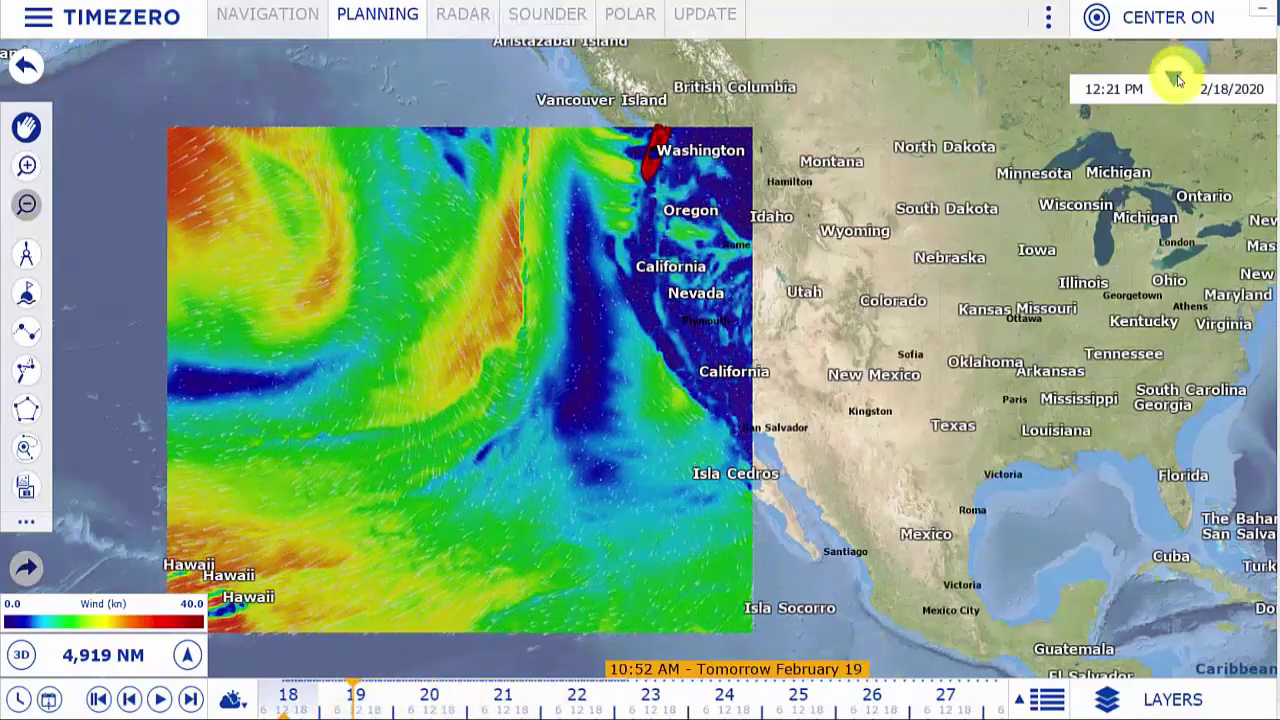
Step: Show the cursor weather readout with Precipitation added, and zoom in on the California coast
{"action": "left_click", "coordinate": [1177, 80]}
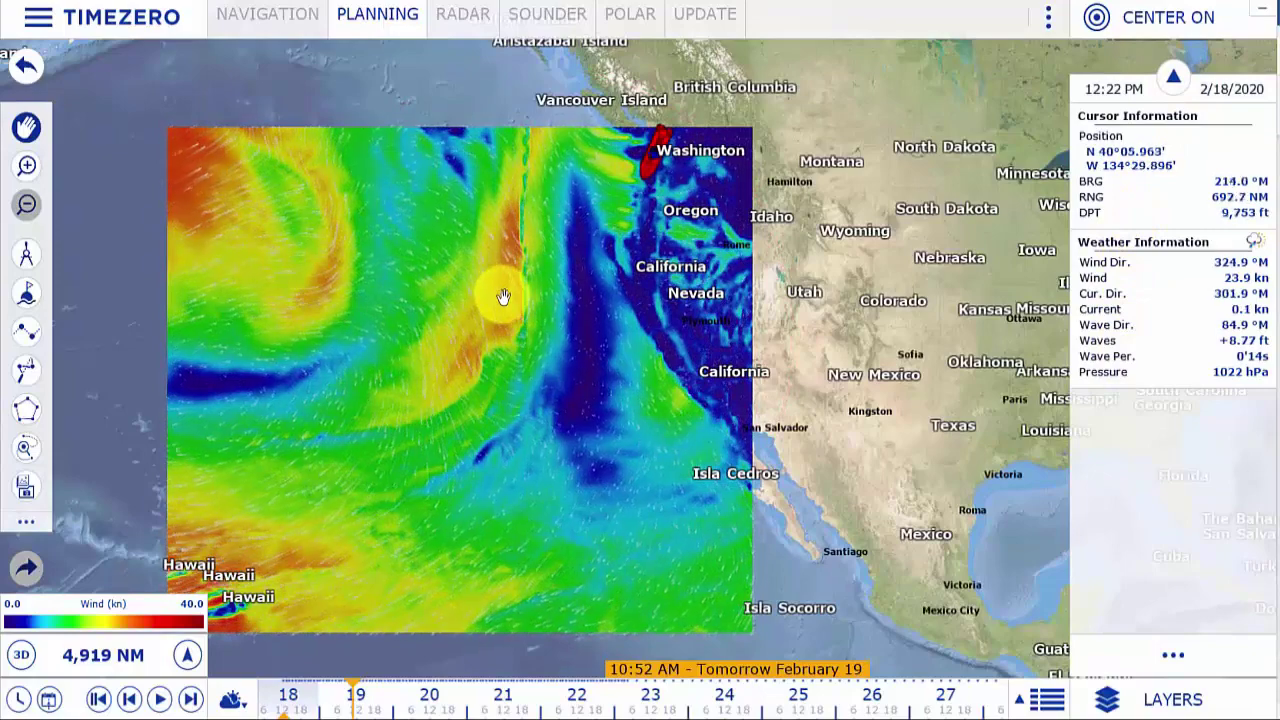
{"action": "right_click", "coordinate": [1137, 333]}
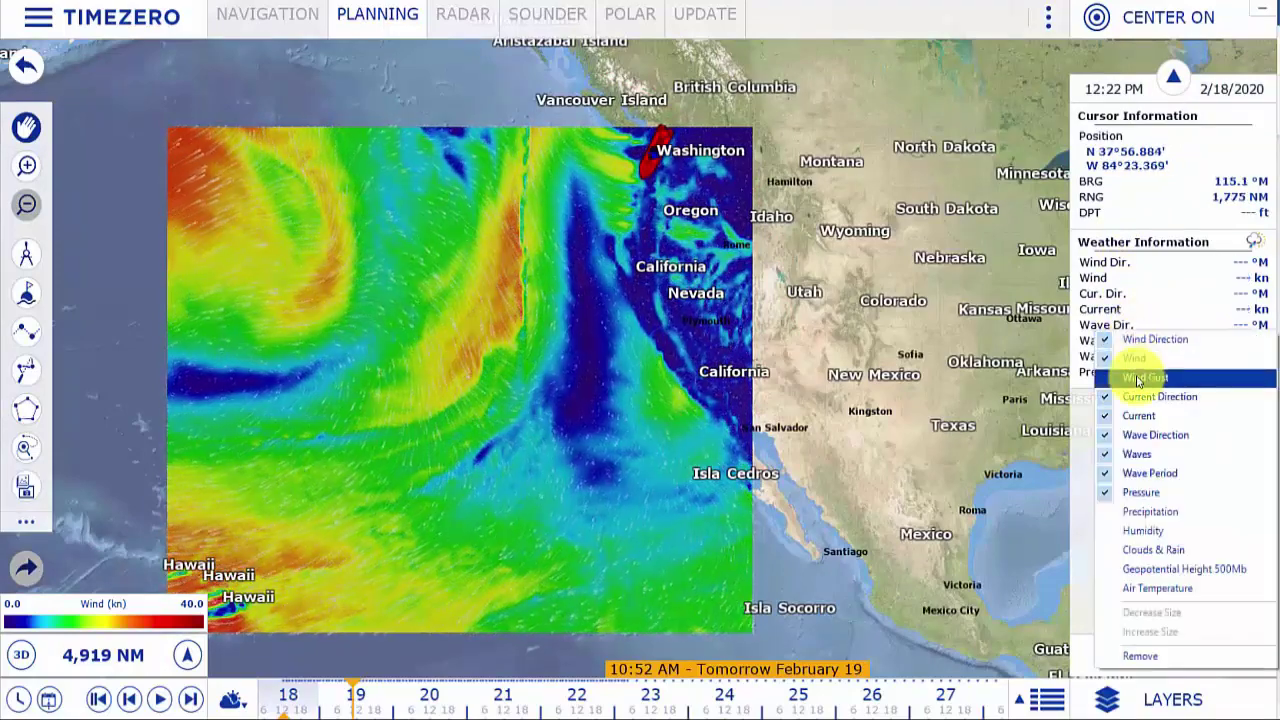
{"action": "left_click", "coordinate": [1147, 513]}
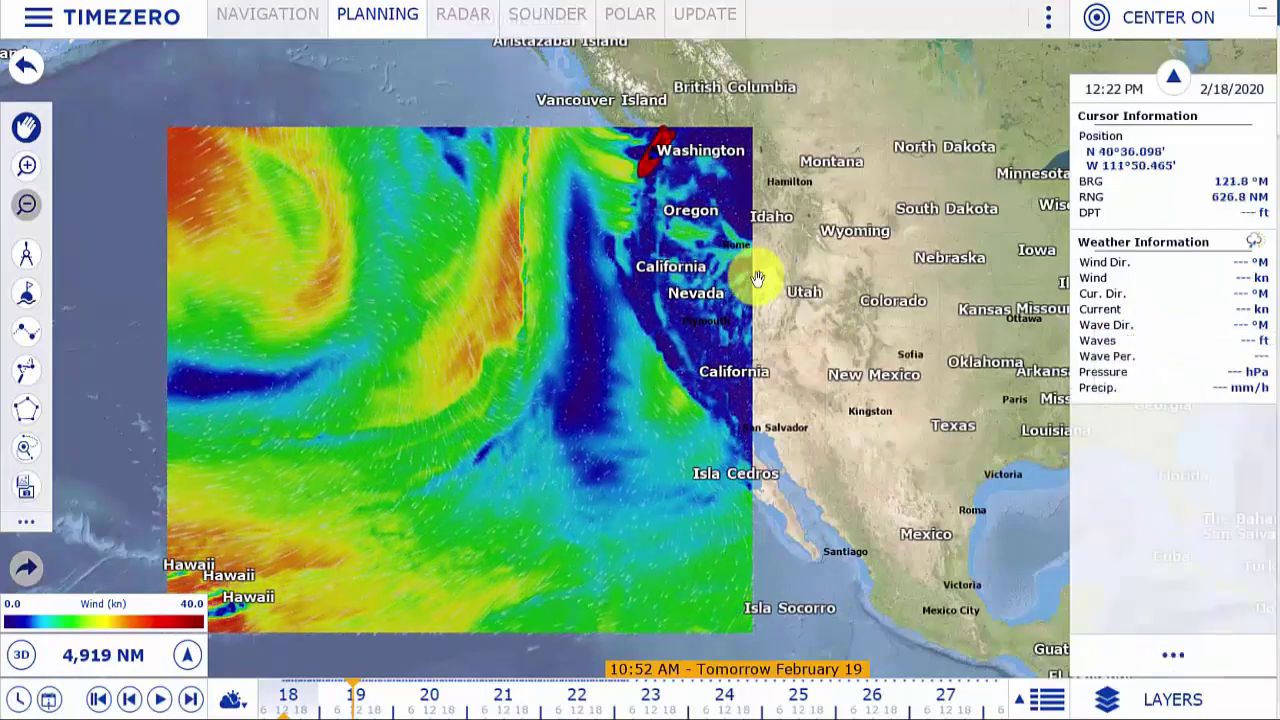
{"action": "scroll", "coordinate": [580, 270], "scroll_direction": "up", "scroll_amount": 5}
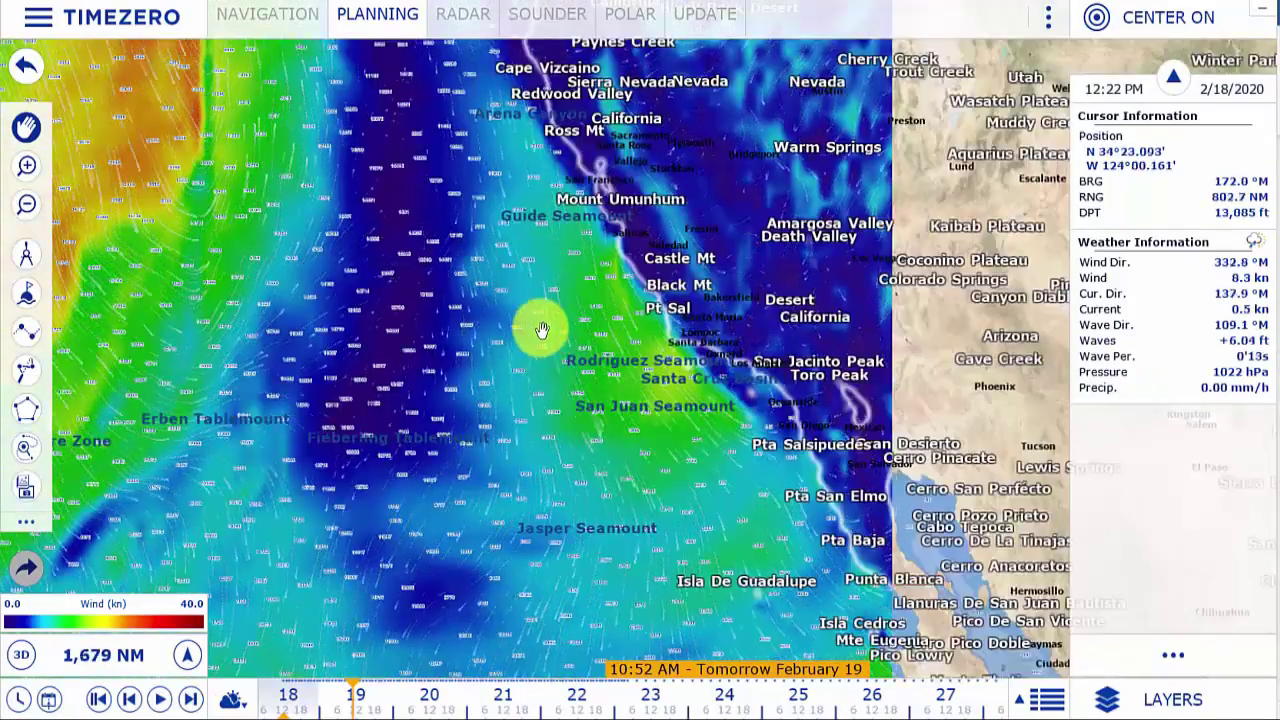
Step: Open a meteogram for a point off California, adding Waves and hiding Clouds & Rain
{"action": "right_click", "coordinate": [620, 330]}
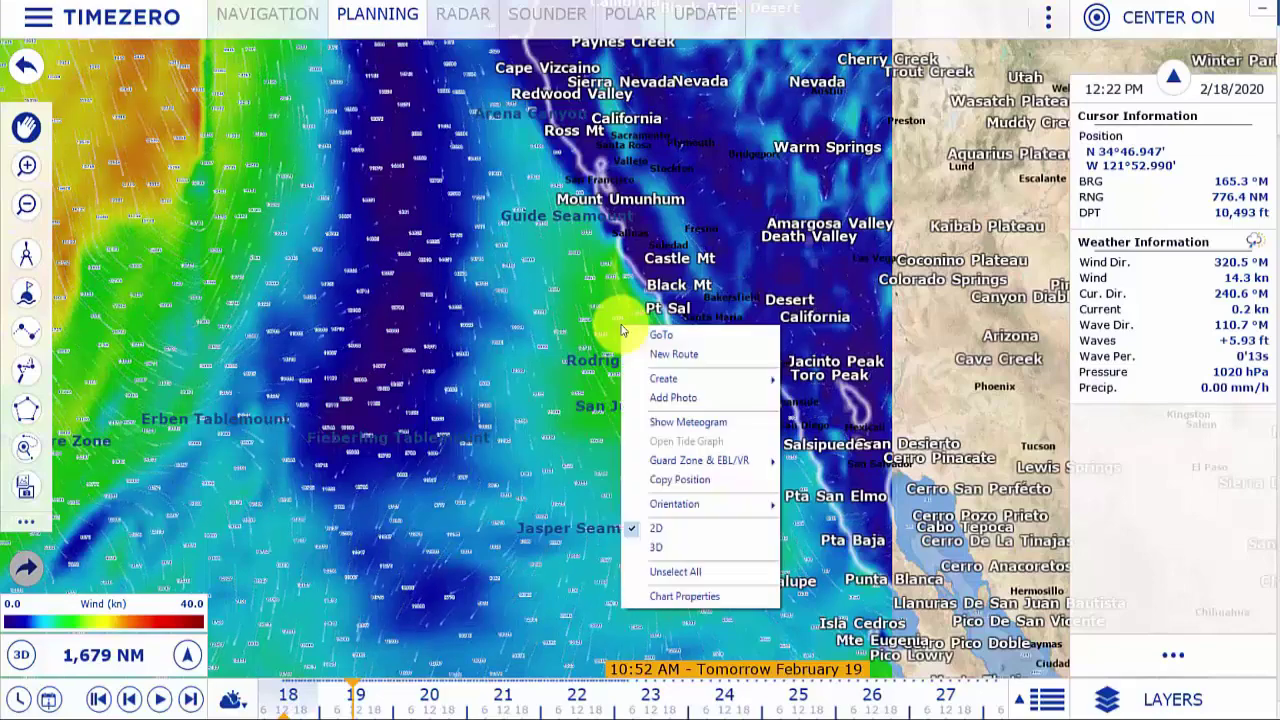
{"action": "left_click", "coordinate": [641, 424]}
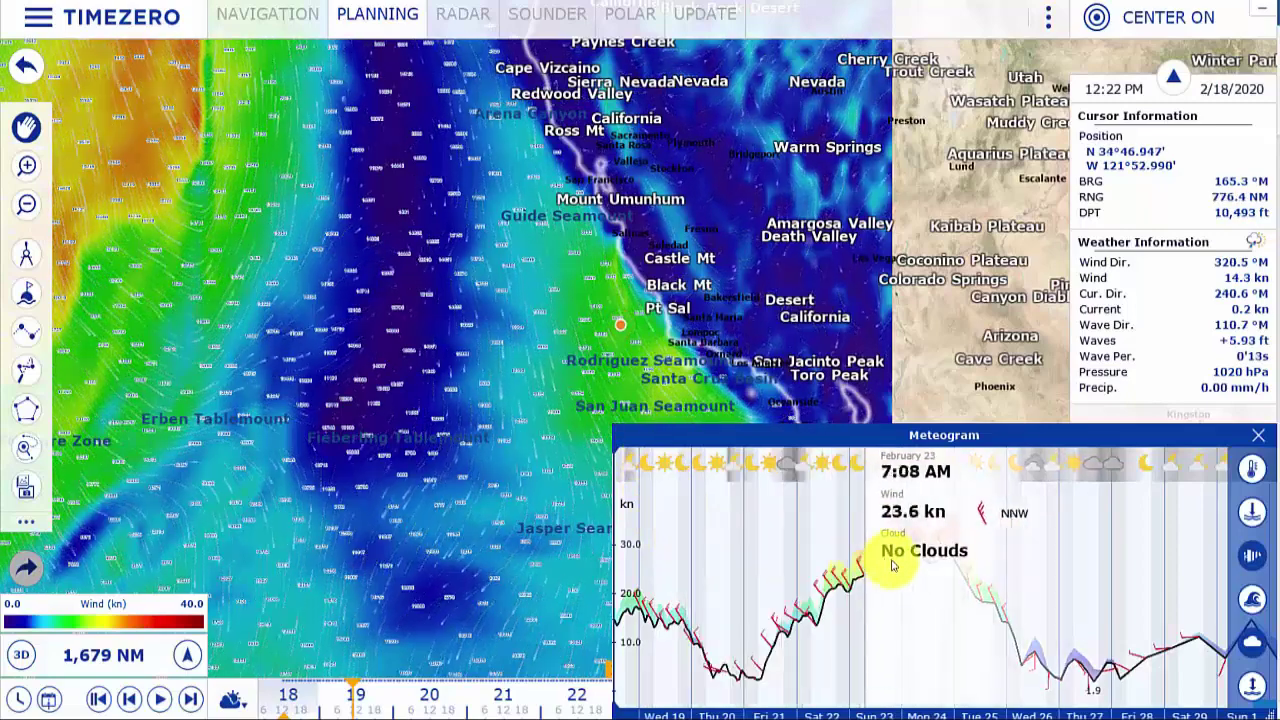
{"action": "left_click", "coordinate": [1252, 600]}
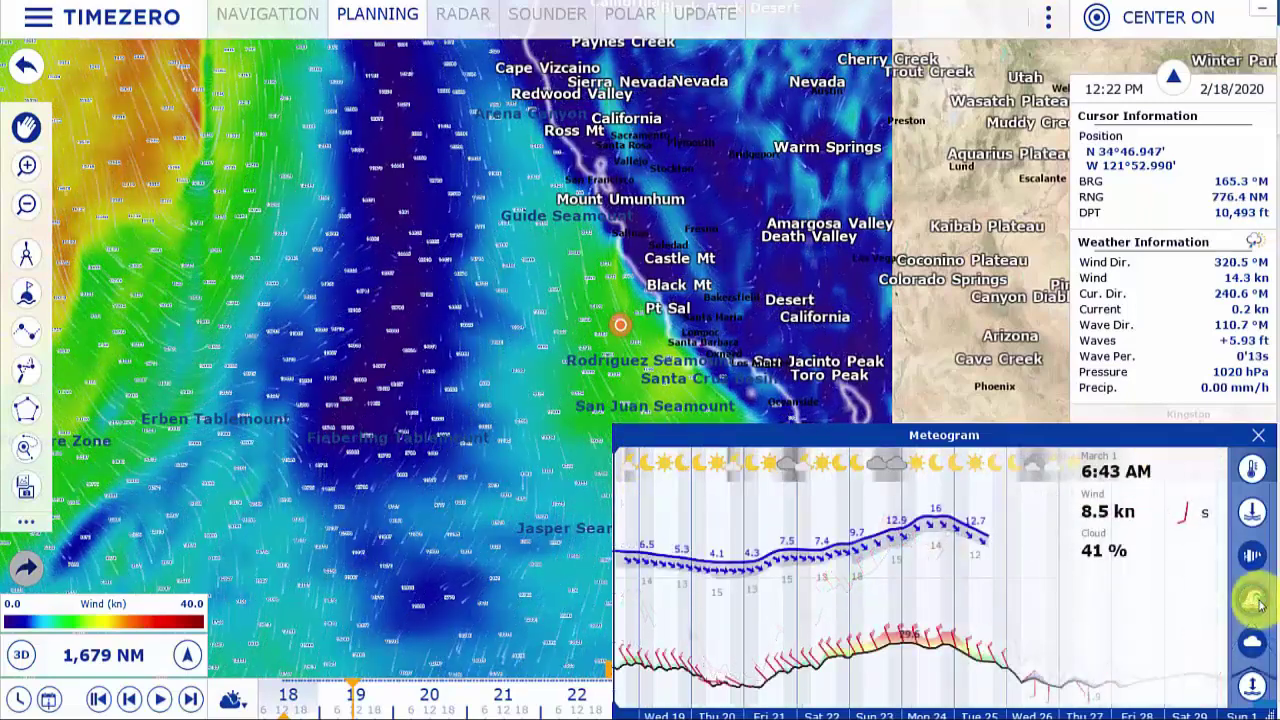
{"action": "left_click", "coordinate": [1254, 643]}
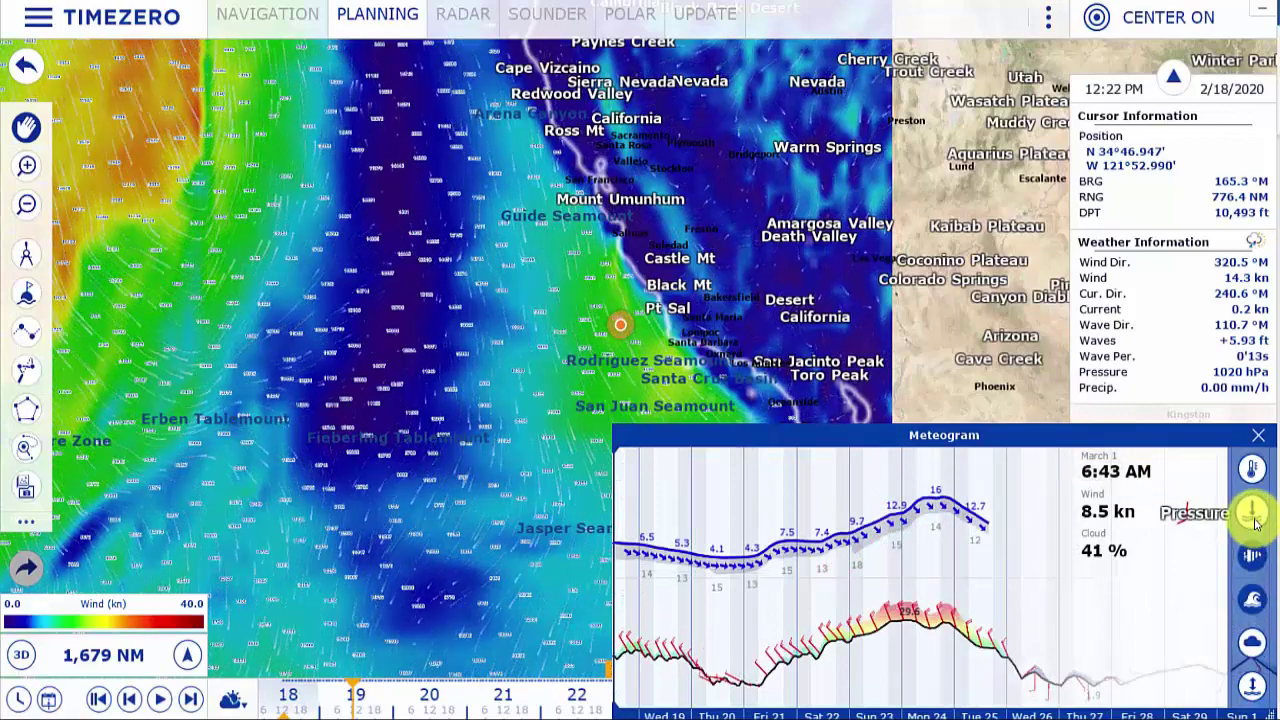
Step: Leave only the wave height chart by hiding pressure and wind, then zoom the chart out
{"action": "left_click", "coordinate": [1253, 514]}
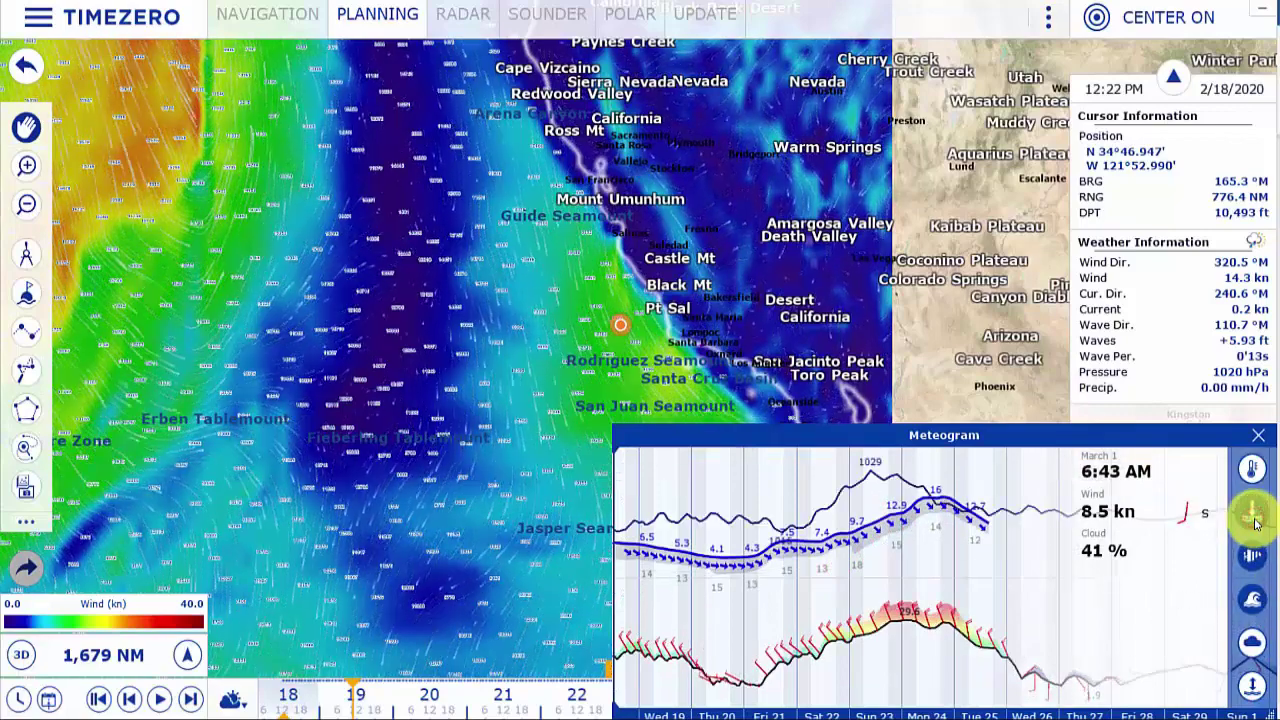
{"action": "left_click", "coordinate": [1254, 516]}
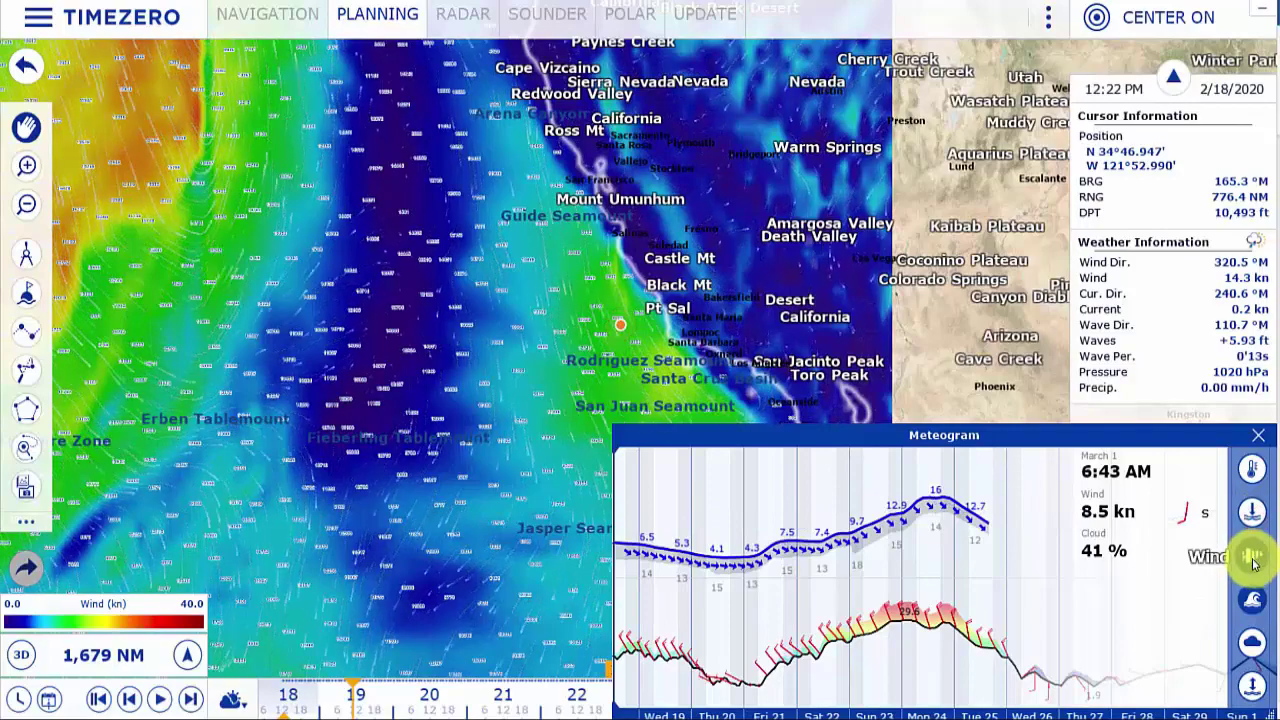
{"action": "left_click", "coordinate": [1253, 560]}
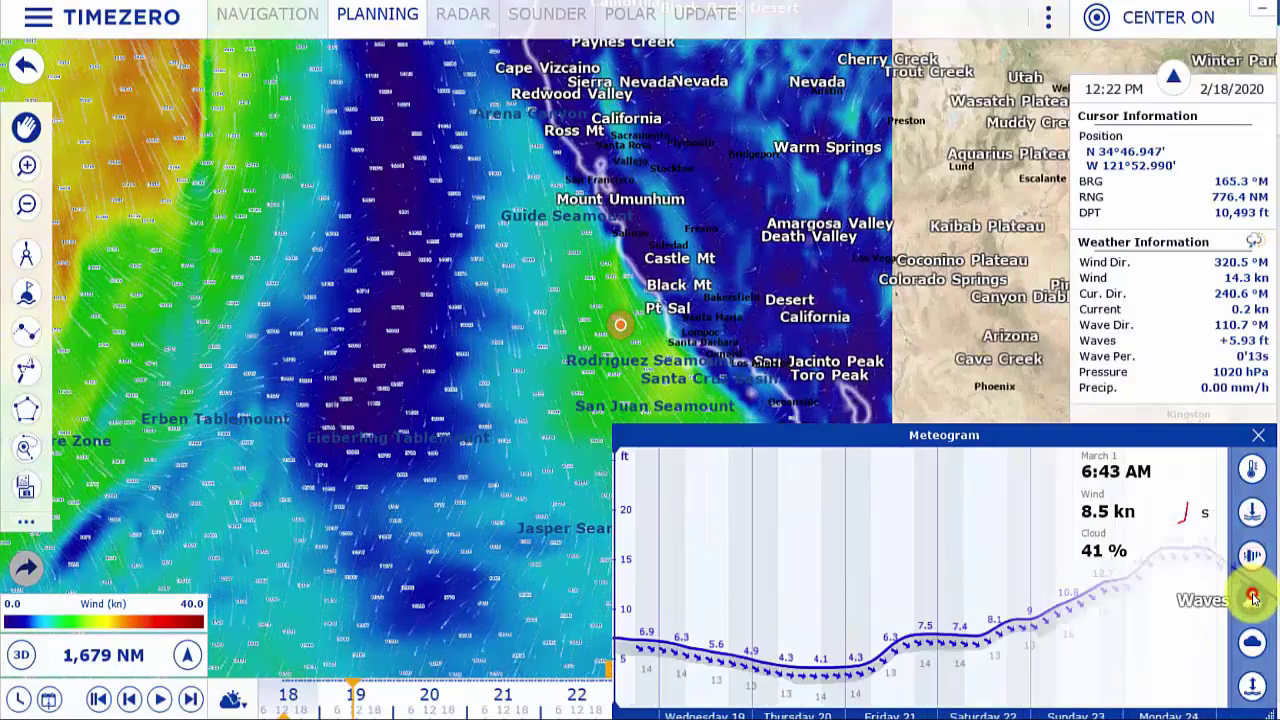
{"action": "left_click", "coordinate": [26, 204]}
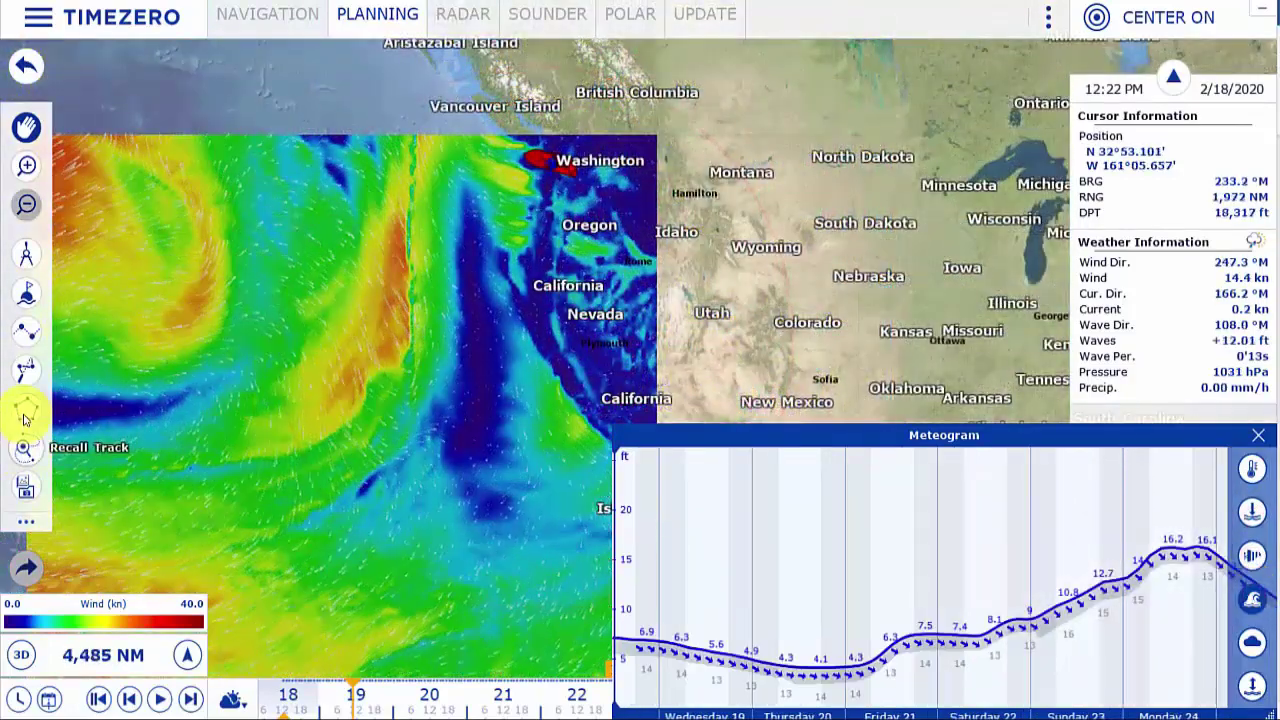
Step: Close the meteogram and view the California-to-Hawaii isochrone route over the wind colours
{"action": "left_click", "coordinate": [1258, 435]}
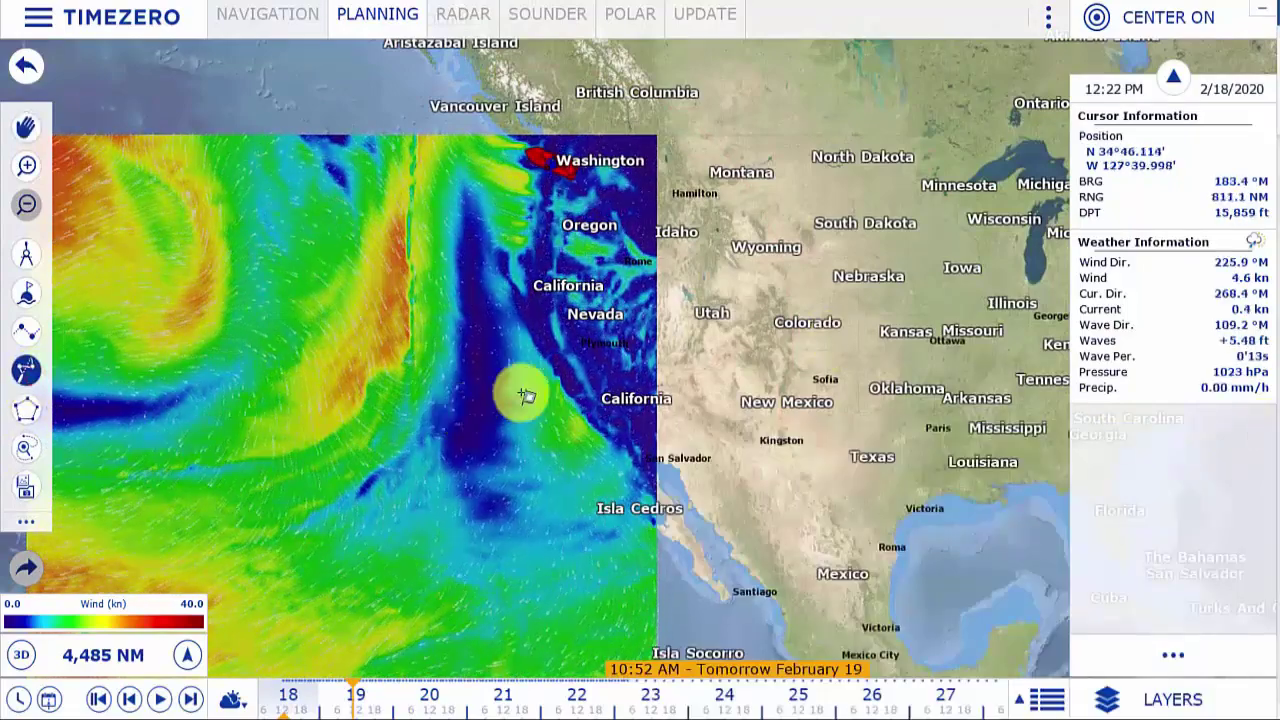
{"action": "scroll", "coordinate": [493, 355], "scroll_direction": "up", "scroll_amount": 5}
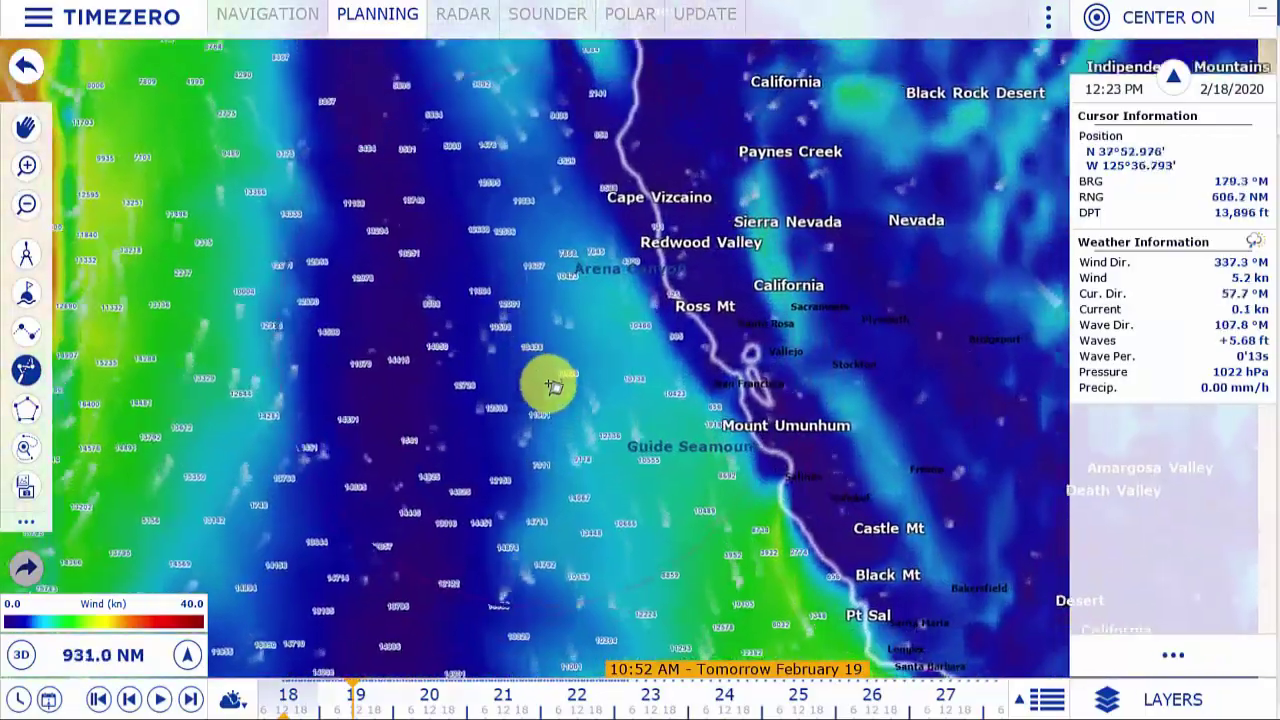
{"action": "scroll", "coordinate": [474, 514], "scroll_direction": "down", "scroll_amount": 6}
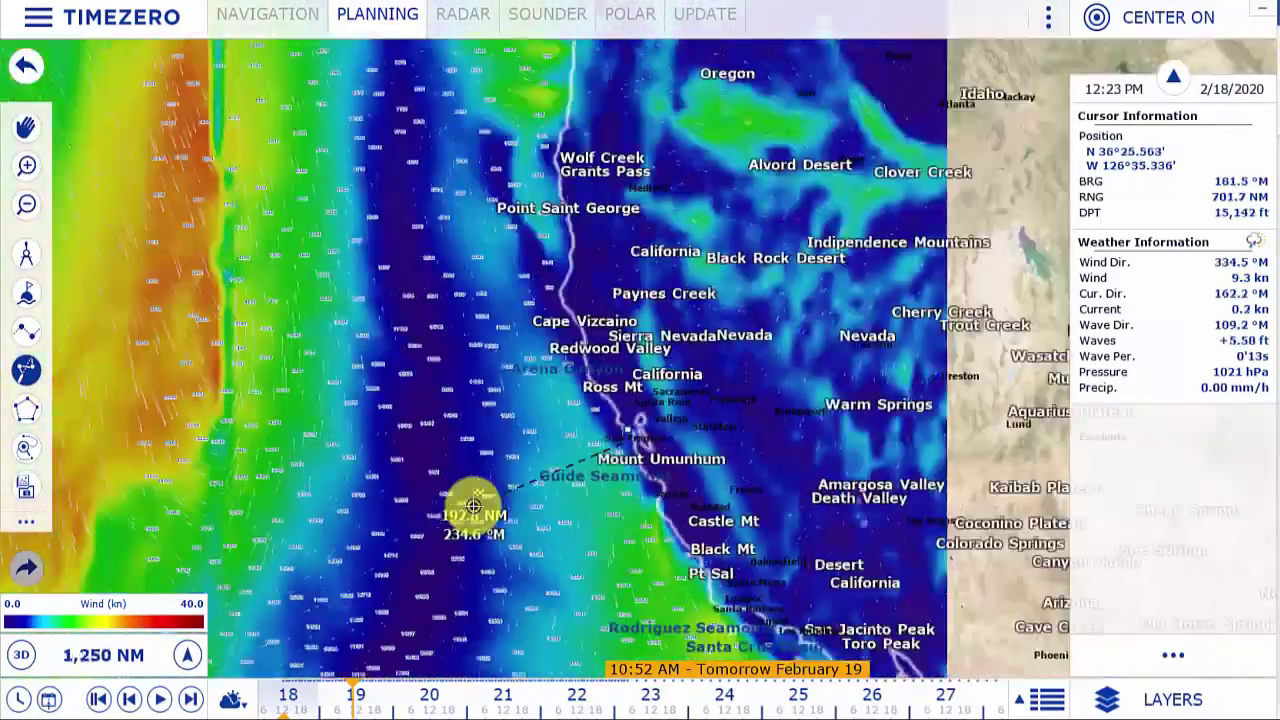
{"action": "scroll", "coordinate": [497, 441], "scroll_direction": "up", "scroll_amount": 4}
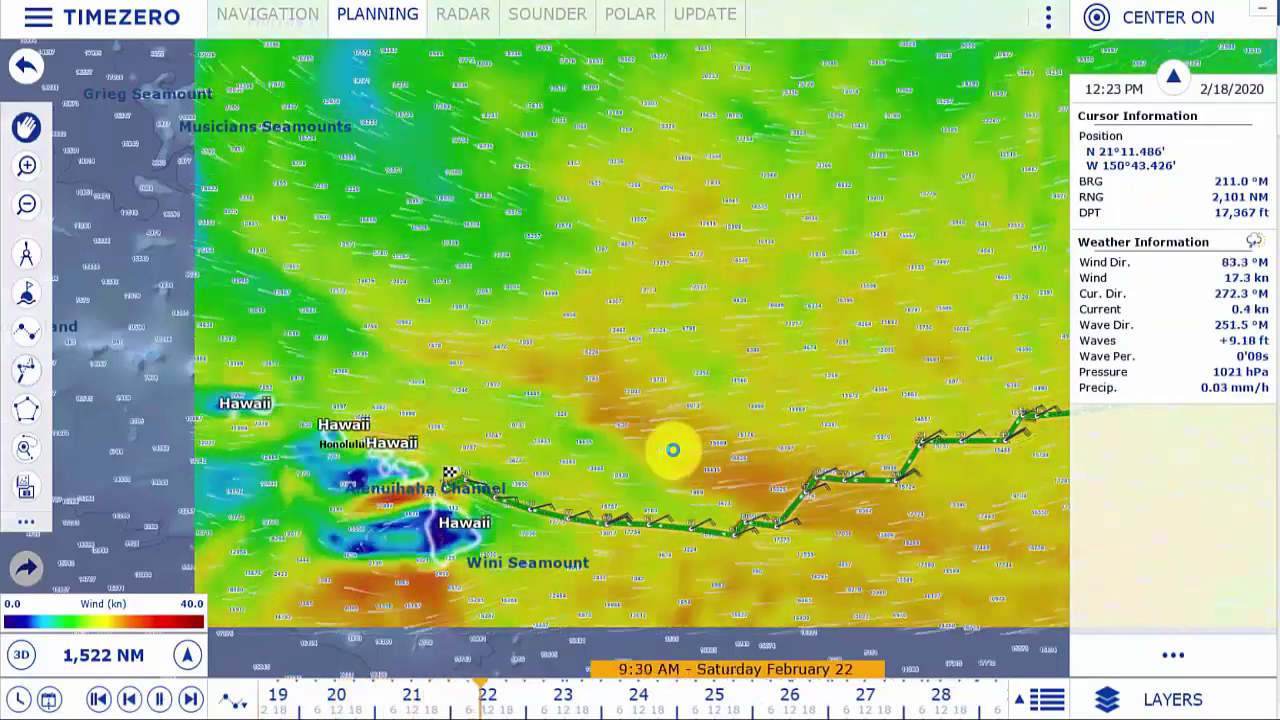
{"action": "scroll", "coordinate": [877, 370], "scroll_direction": "down", "scroll_amount": 2}
{"action": "scroll", "coordinate": [877, 370], "scroll_direction": "down", "scroll_amount": 1}
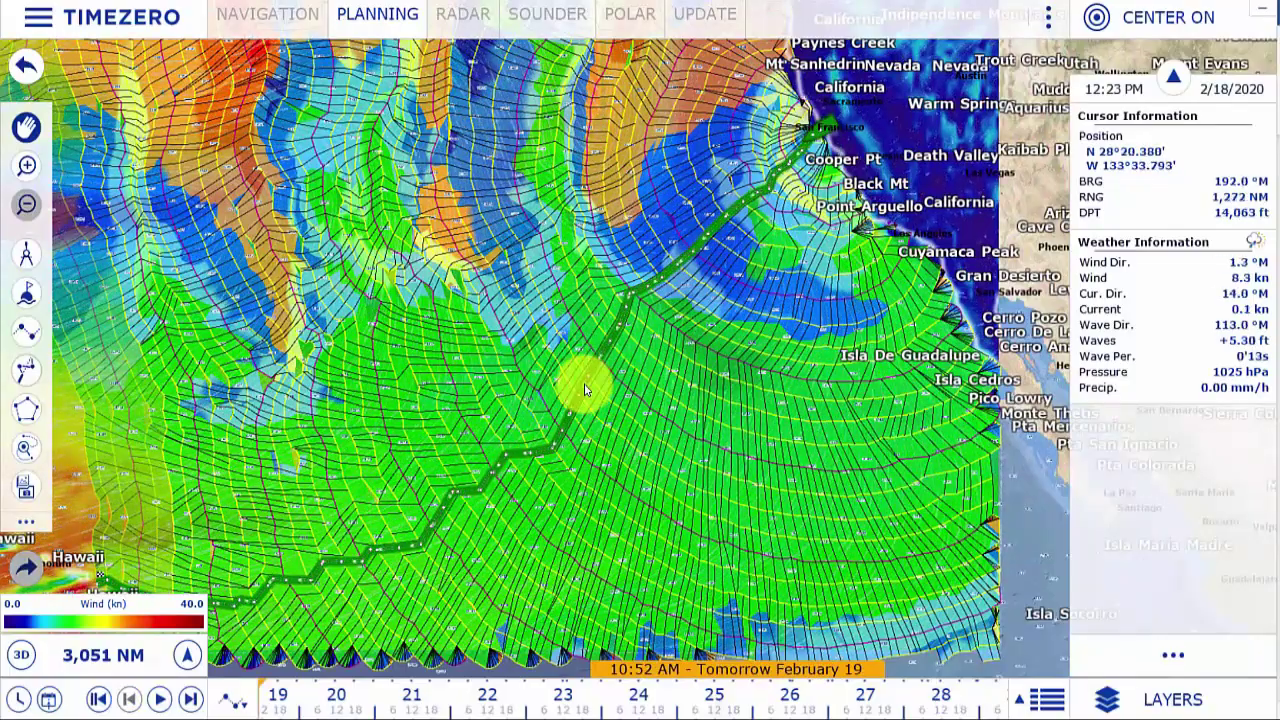
Step: Show the meteogram along the isochrone route, charting wave heights up to about 9 ft
{"action": "scroll", "coordinate": [585, 390], "scroll_direction": "up", "scroll_amount": 2}
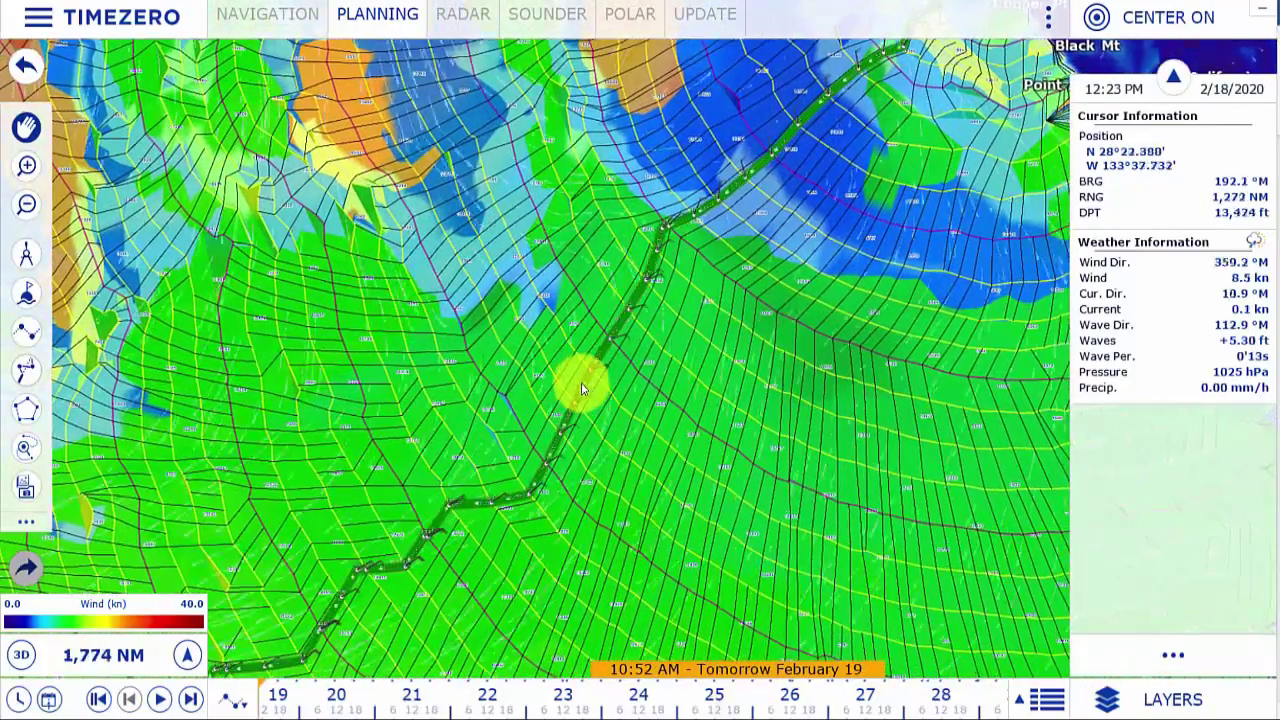
{"action": "right_click", "coordinate": [582, 385]}
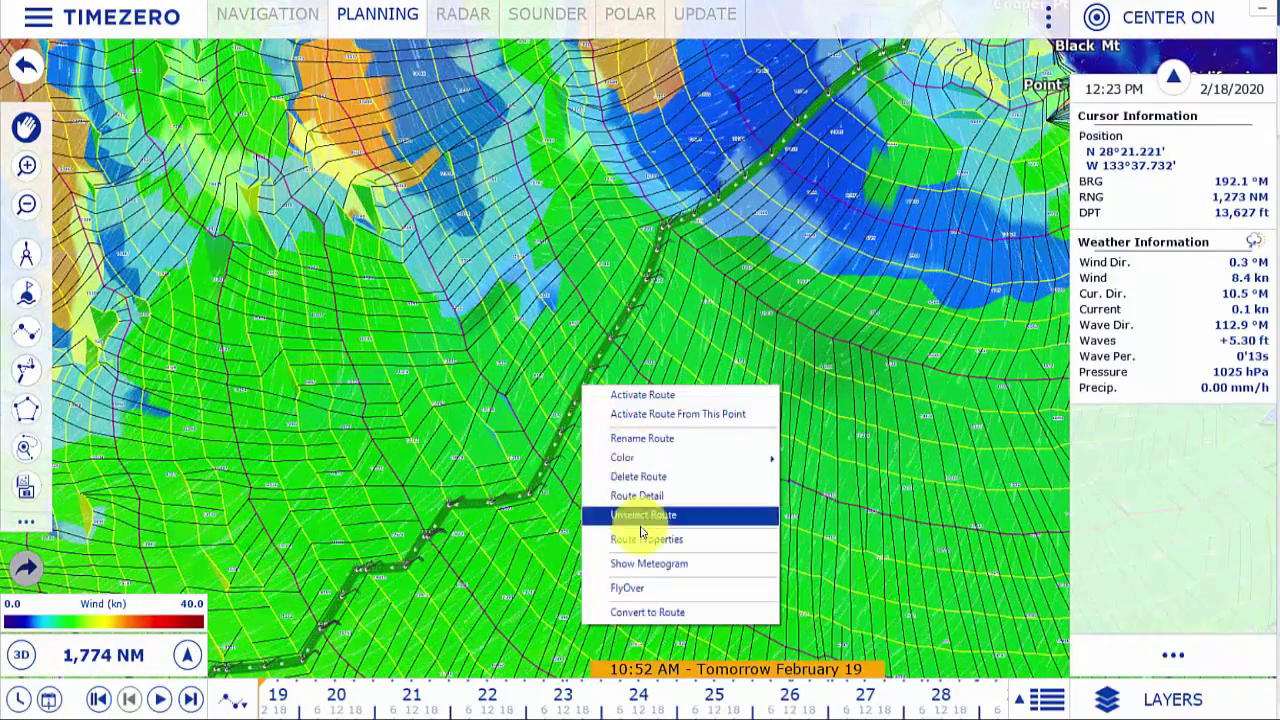
{"action": "left_click", "coordinate": [648, 564]}
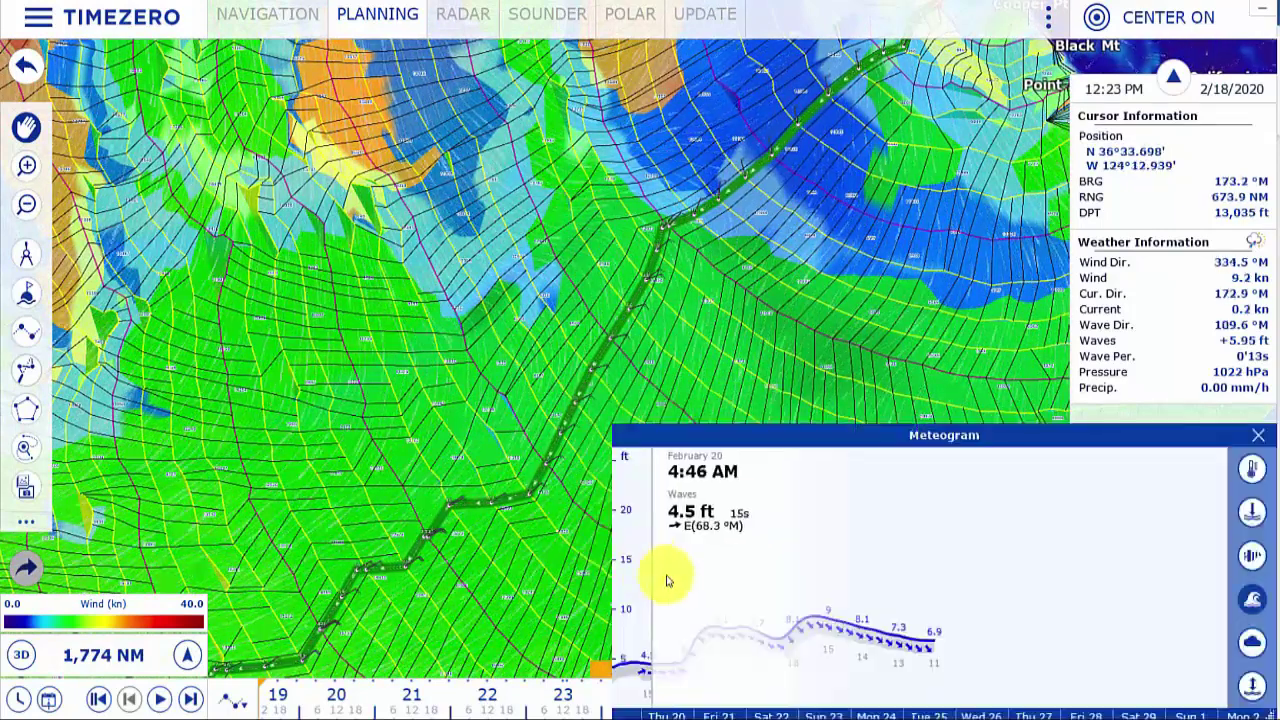